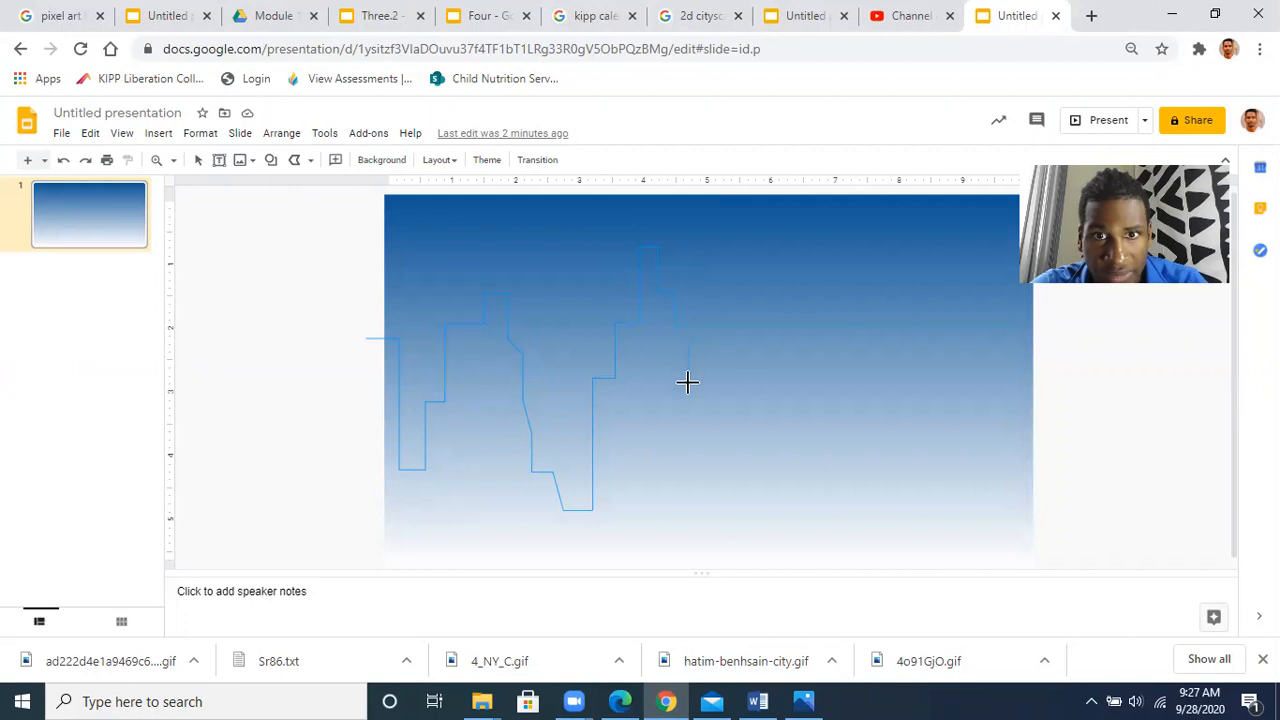
# - Continue the polyline skyline down the right side of the tallest tower in stair steps to the narrow gap beside it
pyautogui.click(688, 379)
pyautogui.click(710, 382)
pyautogui.click(709, 429)
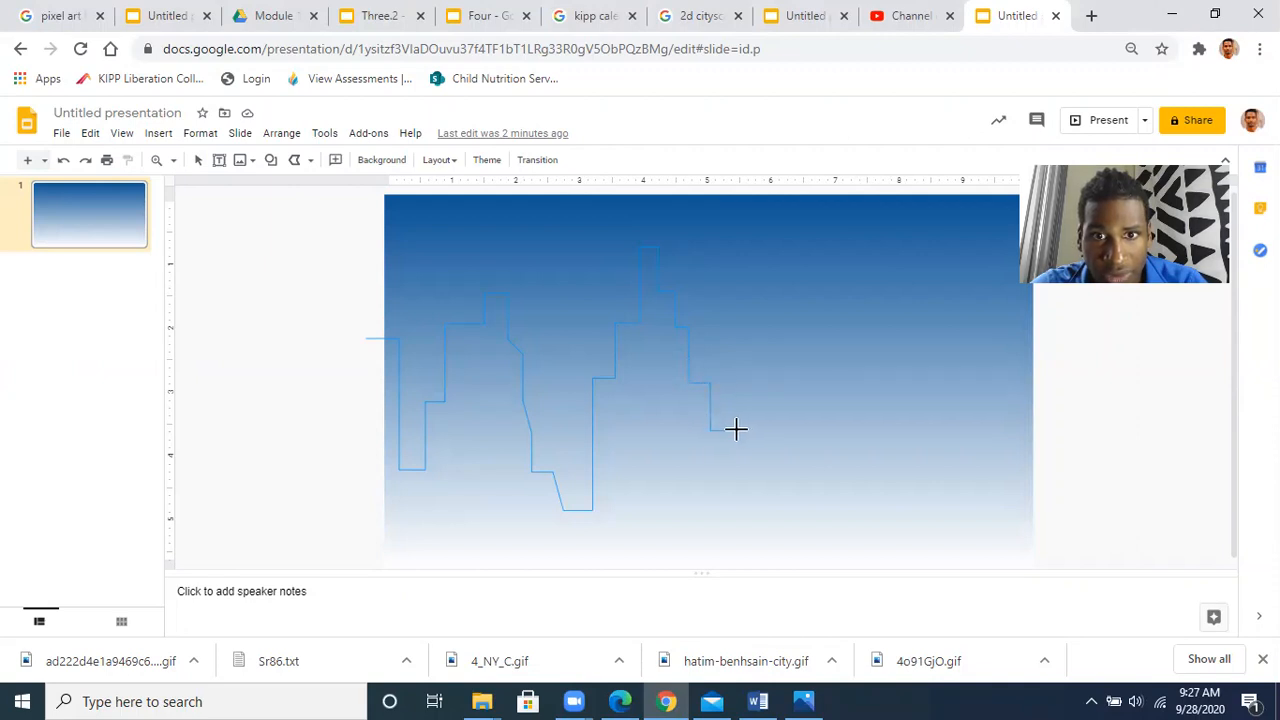
pyautogui.click(736, 430)
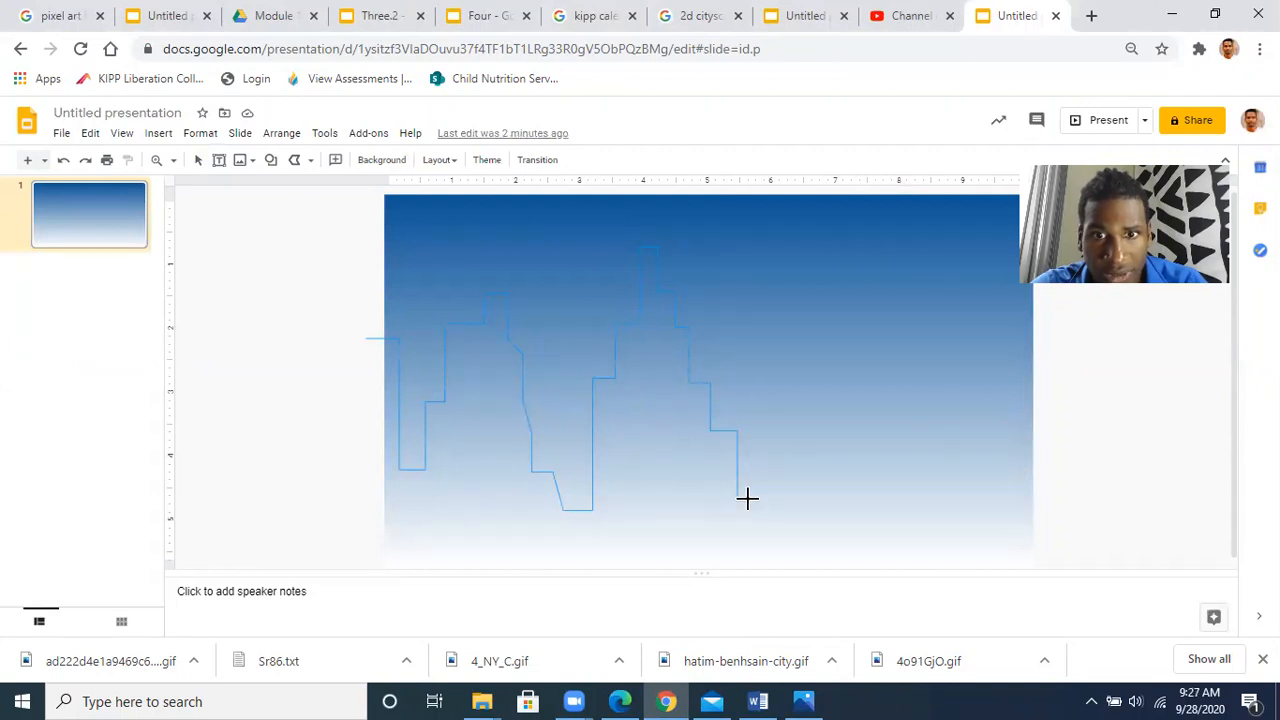
pyautogui.click(752, 500)
# - Extend the skyline outline with two medium-height towers with slanted roof edges, separated by a narrow gap, on the slide's right half
pyautogui.click(760, 410)
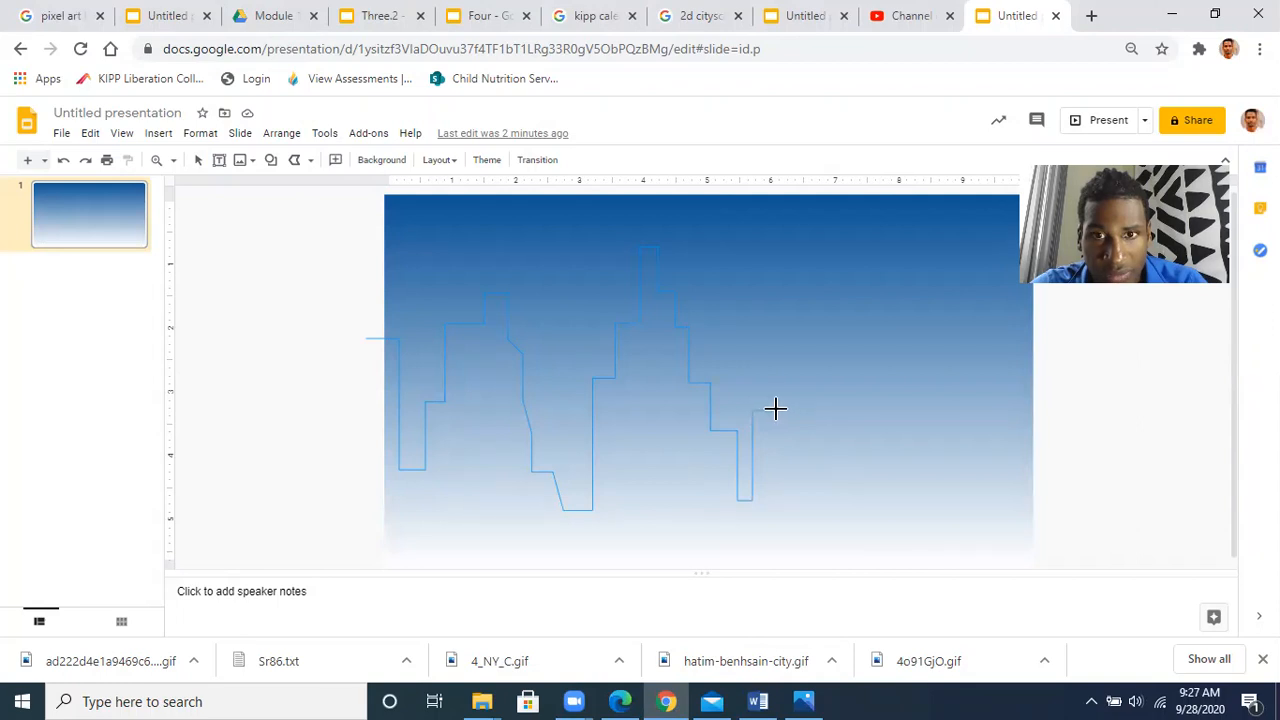
pyautogui.click(775, 409)
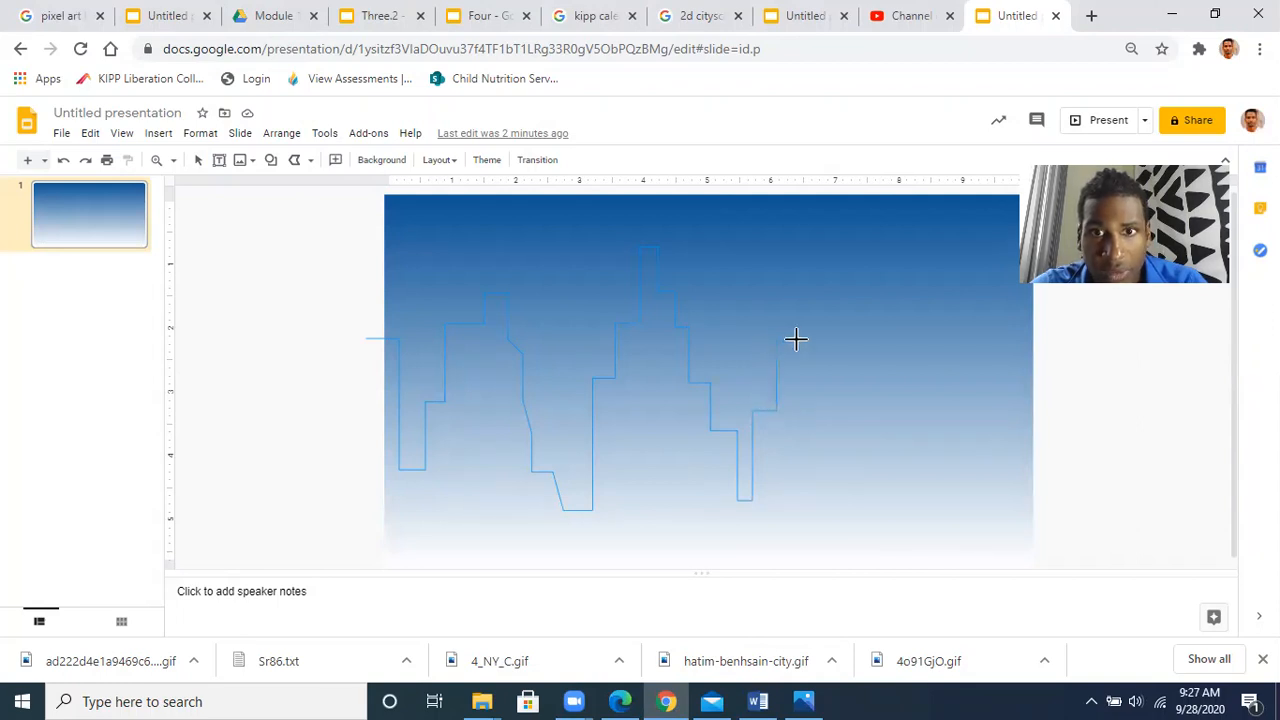
pyautogui.click(795, 340)
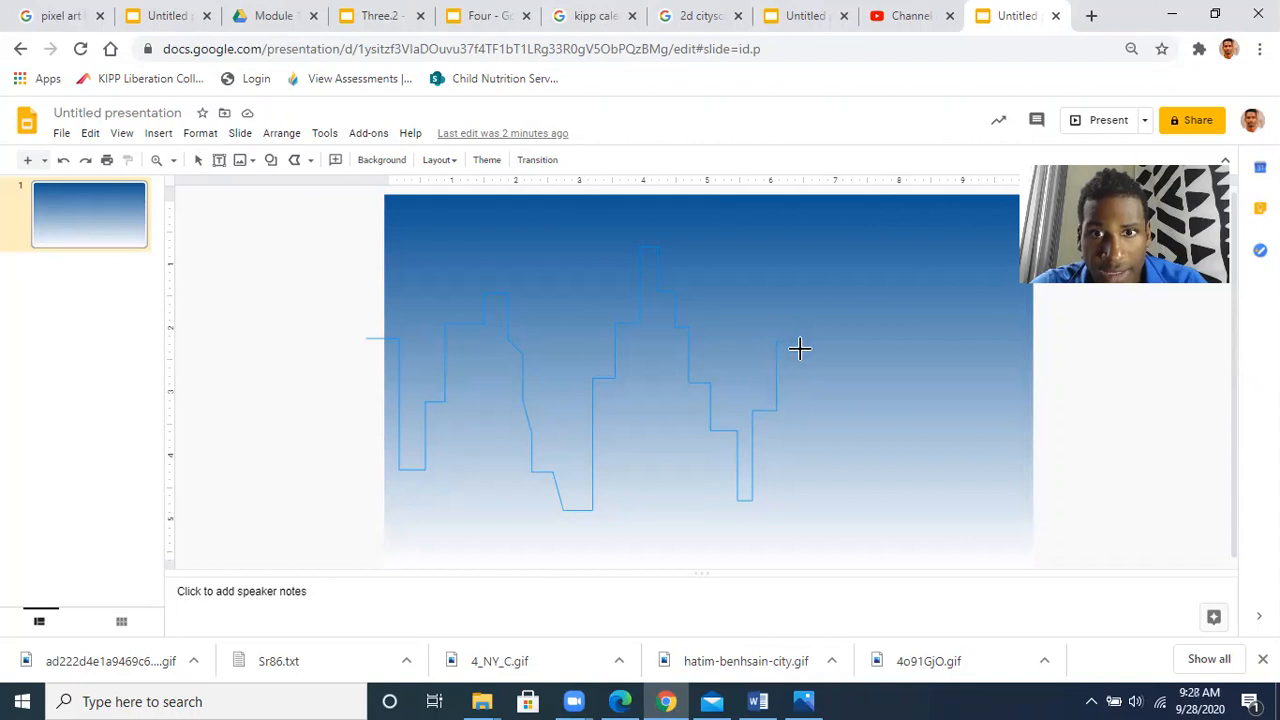
pyautogui.click(815, 376)
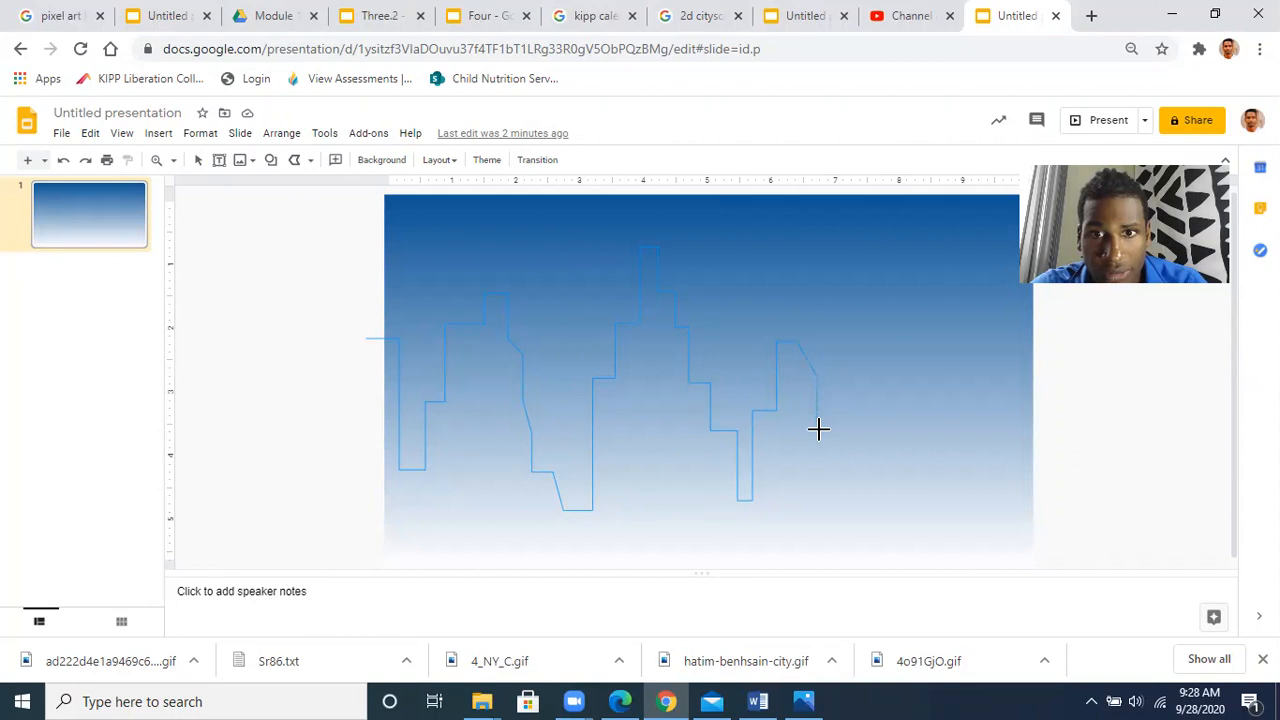
pyautogui.click(831, 430)
pyautogui.click(830, 376)
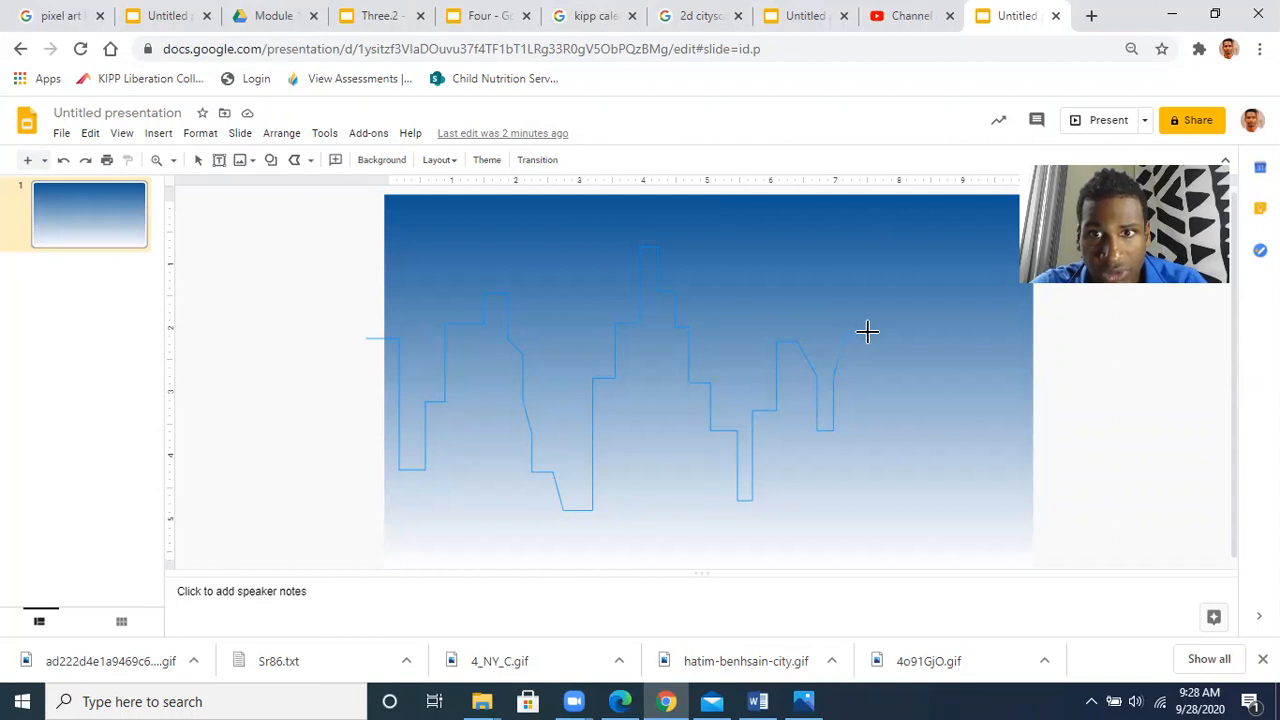
pyautogui.click(866, 332)
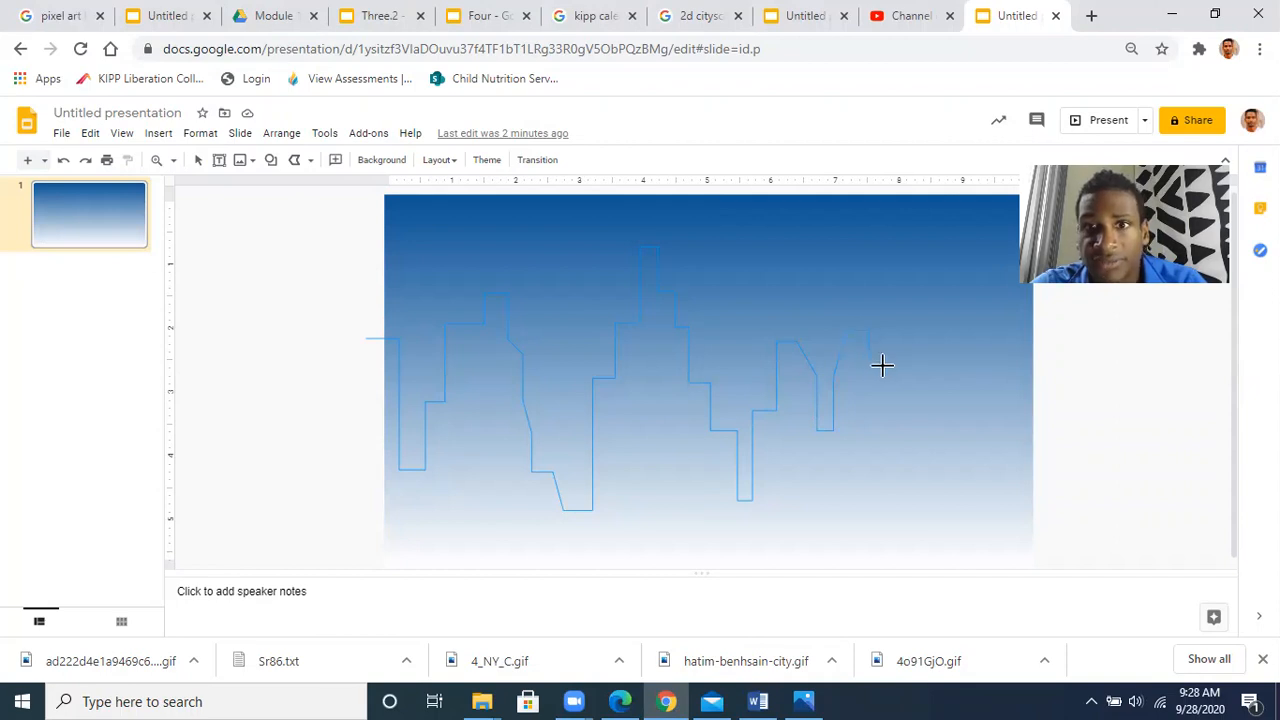
pyautogui.click(885, 367)
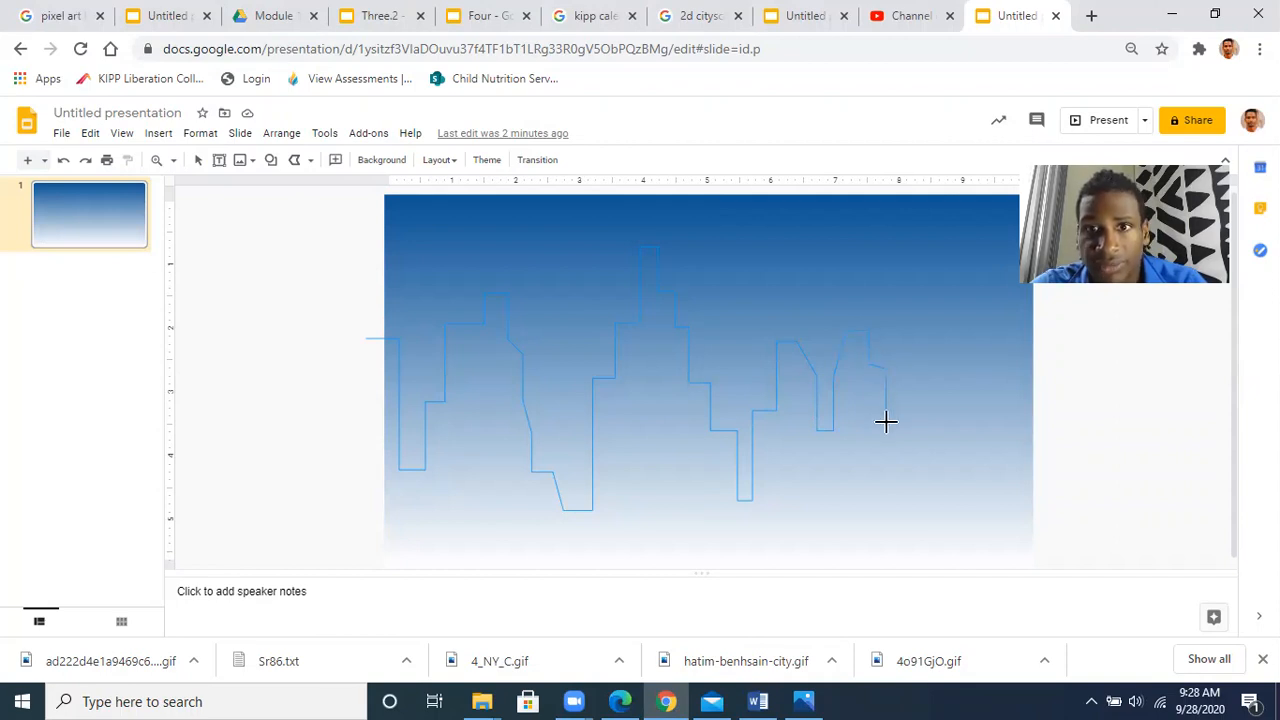
pyautogui.click(886, 430)
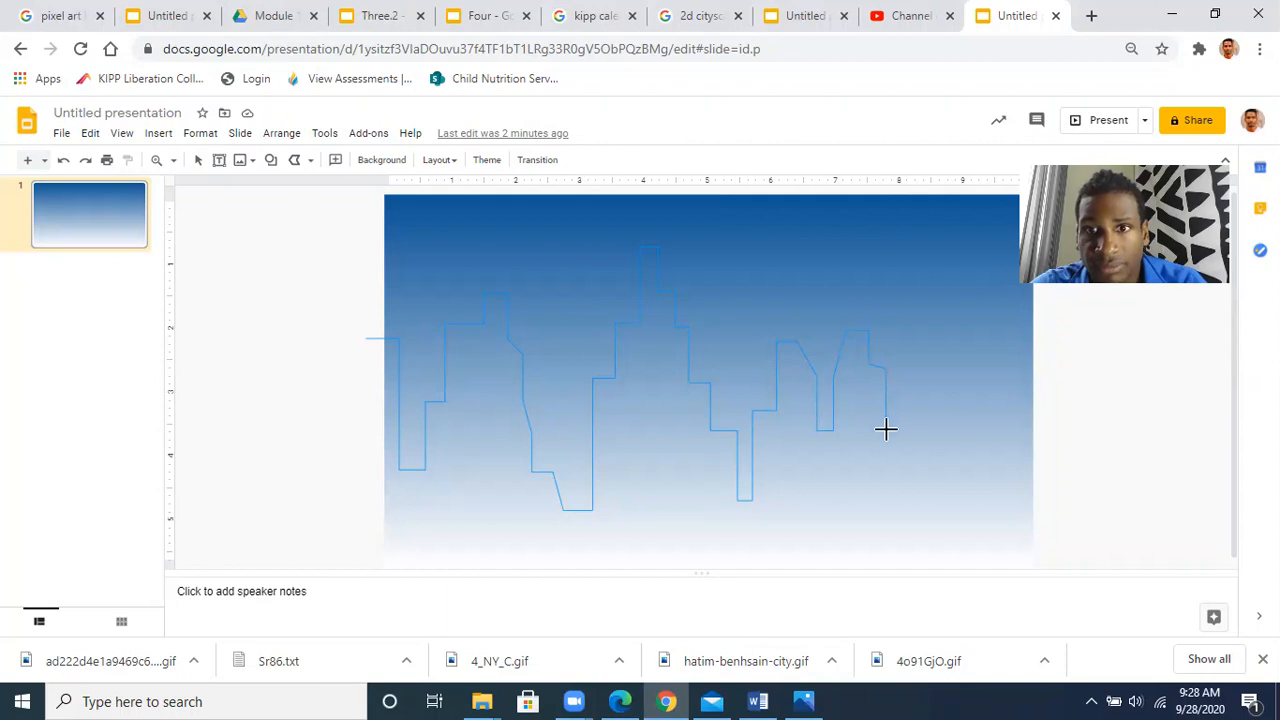
pyautogui.click(900, 484)
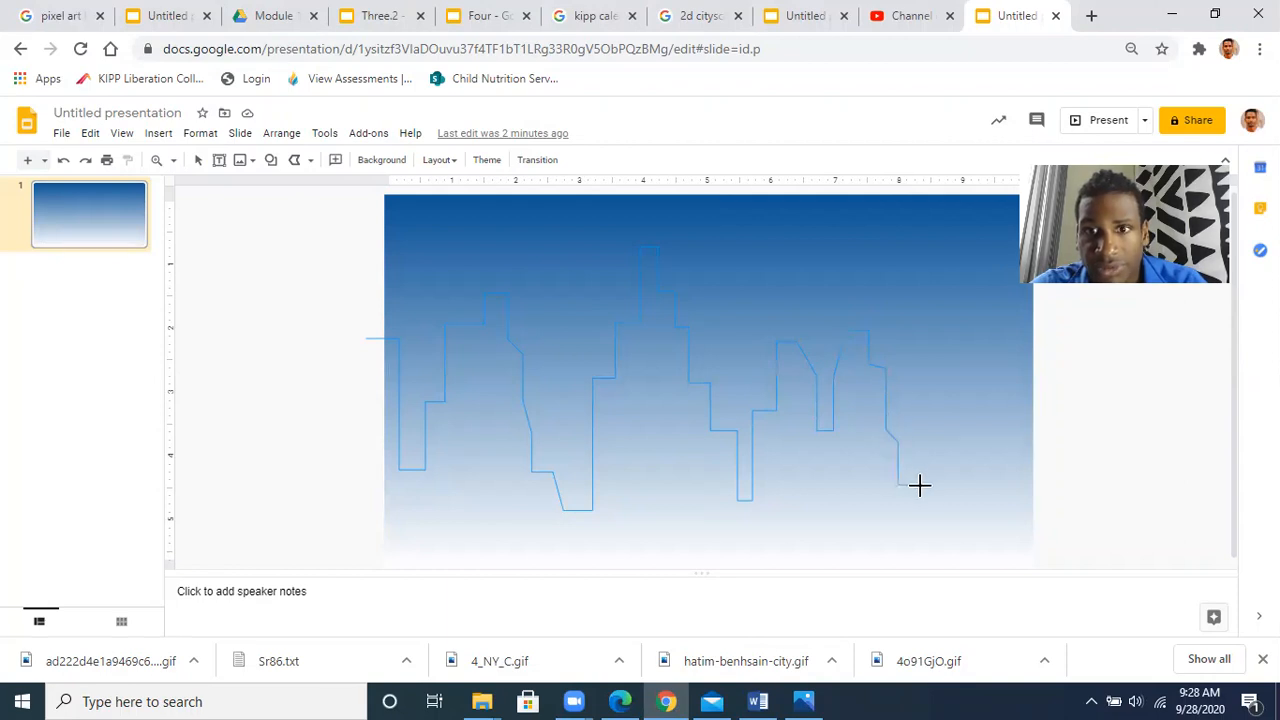
# - Outline the low stepped building and the taller end tower, carrying the skyline just past the slide's right edge
pyautogui.click(920, 484)
pyautogui.click(921, 427)
pyautogui.click(940, 427)
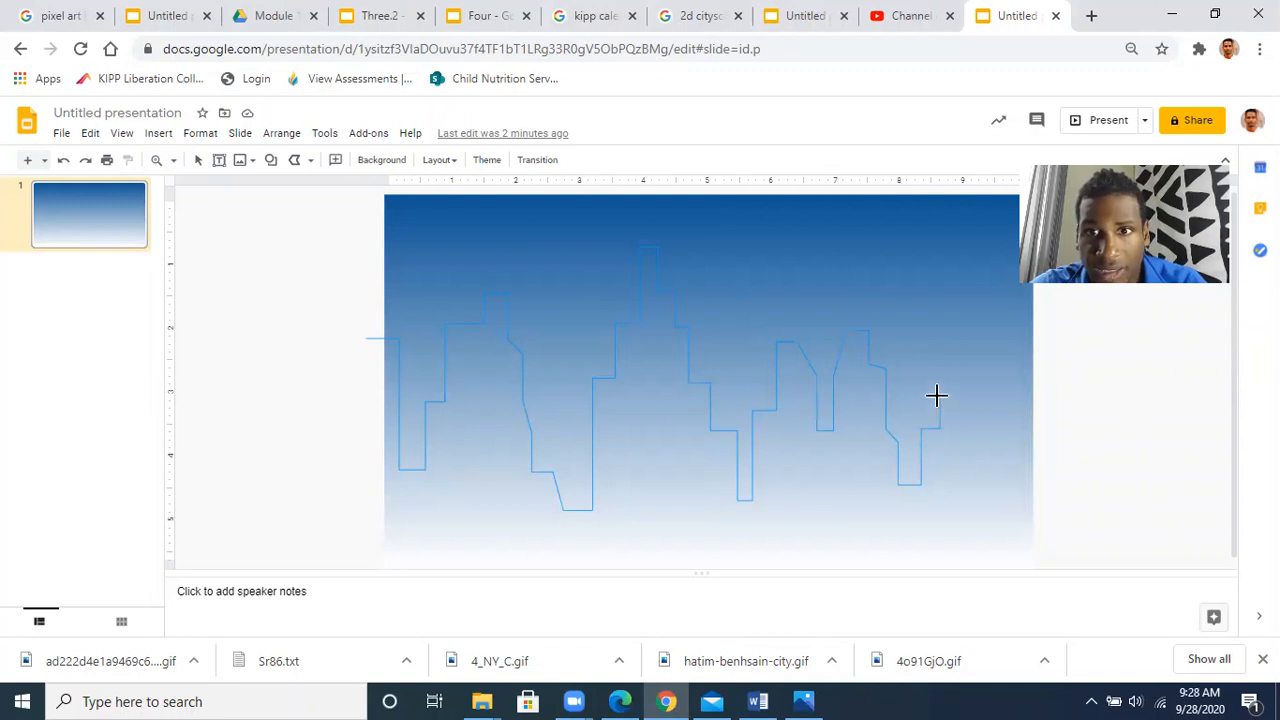
pyautogui.click(940, 395)
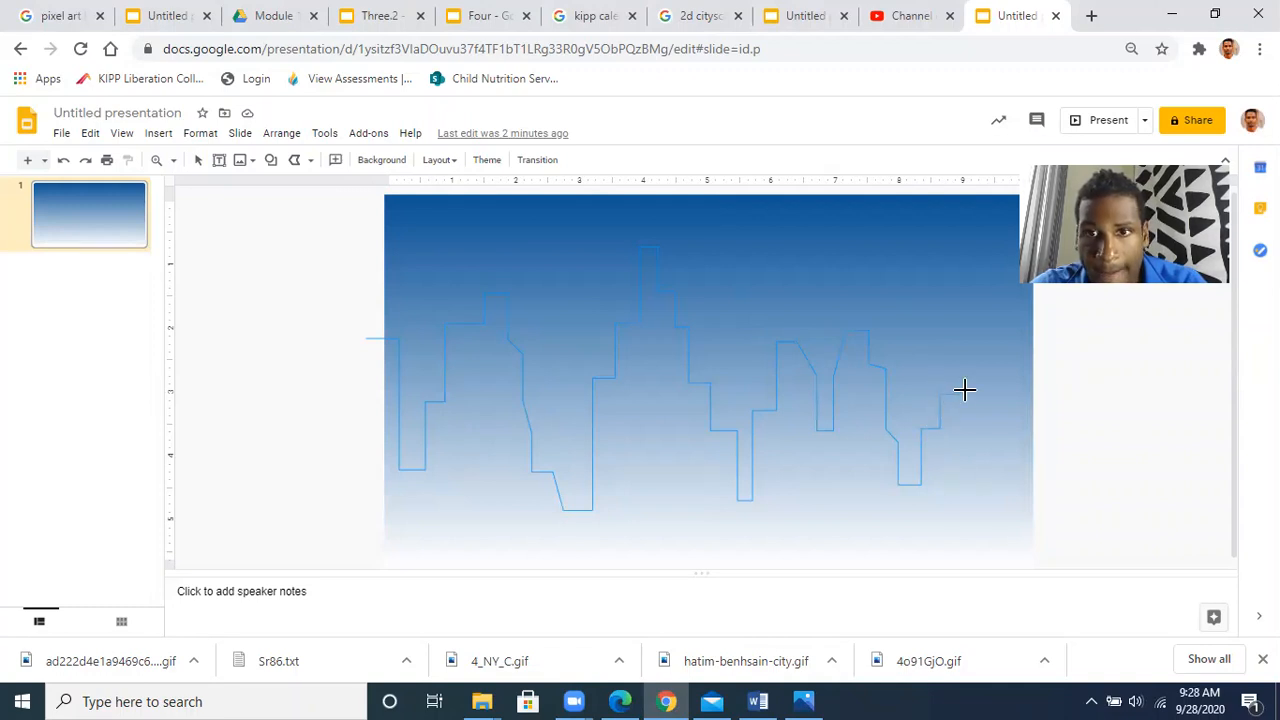
pyautogui.click(965, 395)
pyautogui.click(966, 421)
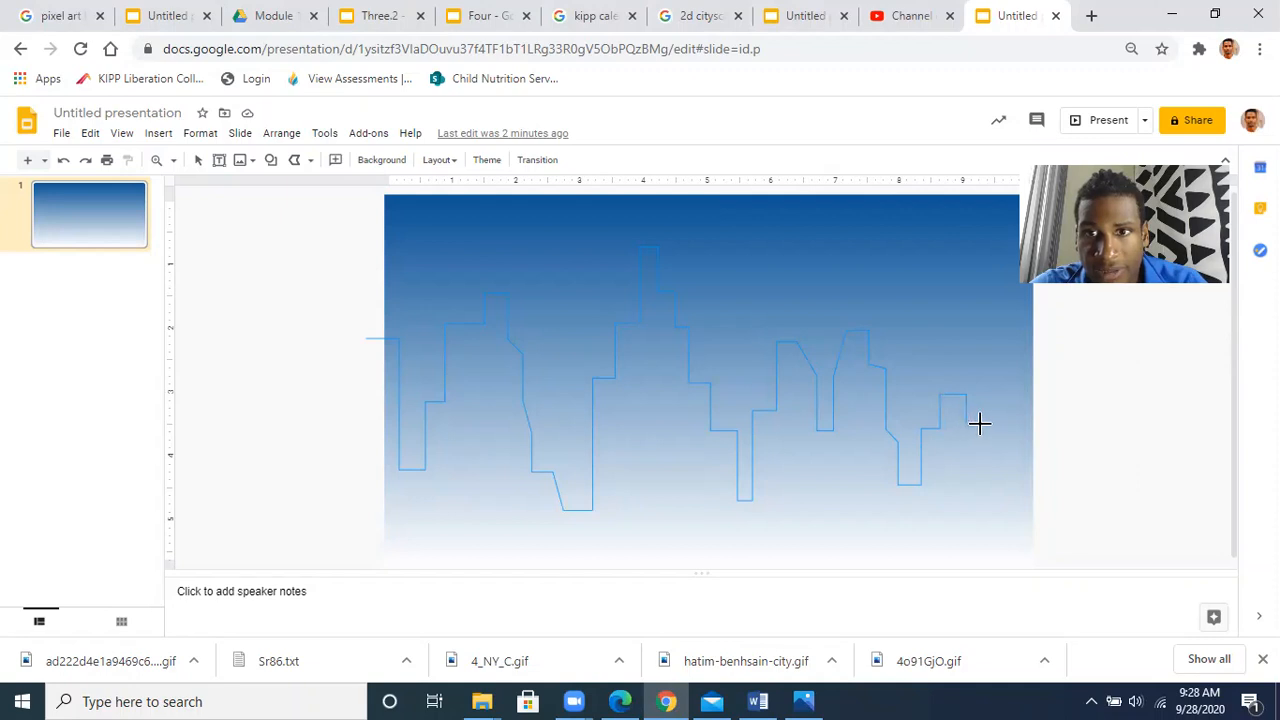
pyautogui.click(981, 424)
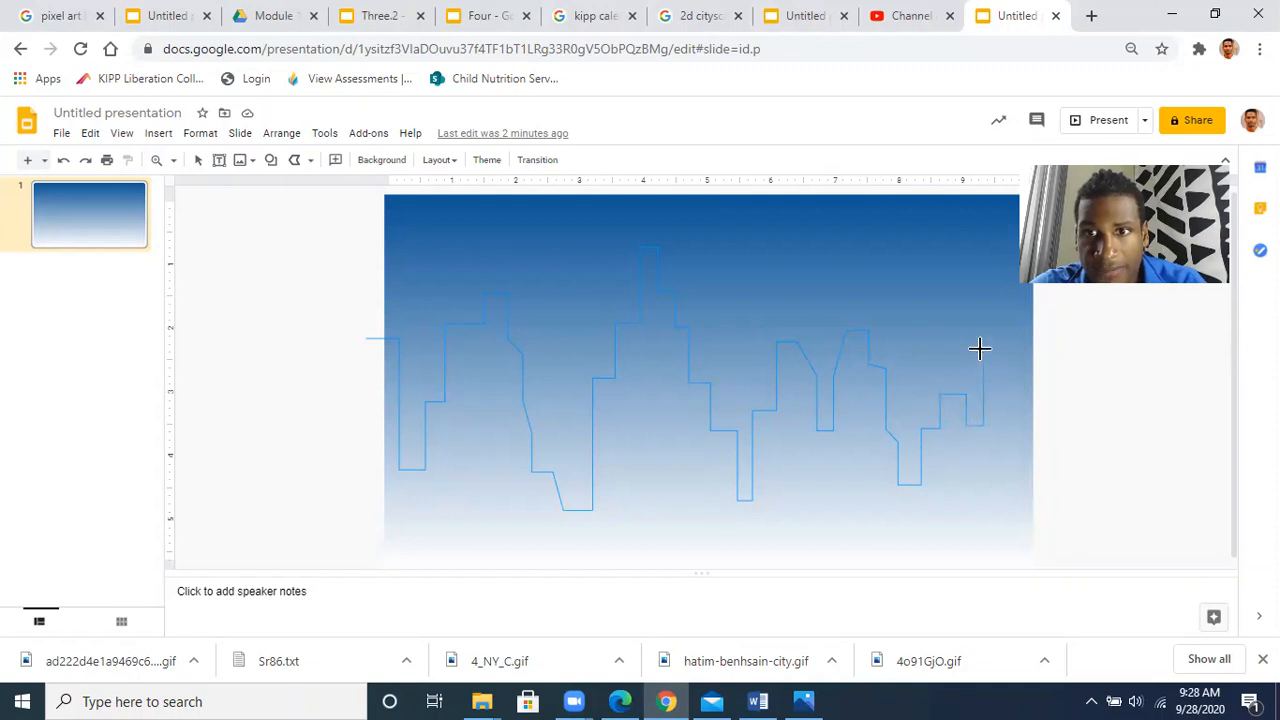
pyautogui.click(981, 349)
pyautogui.click(1003, 348)
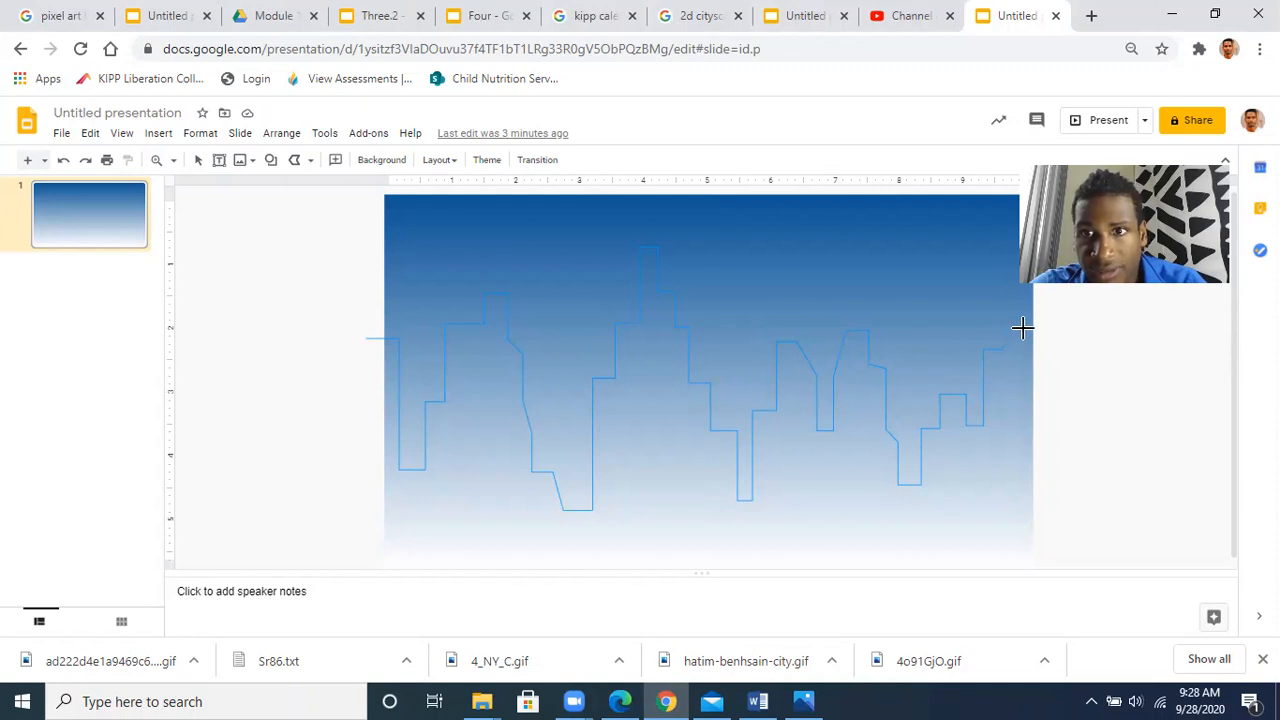
pyautogui.click(1022, 328)
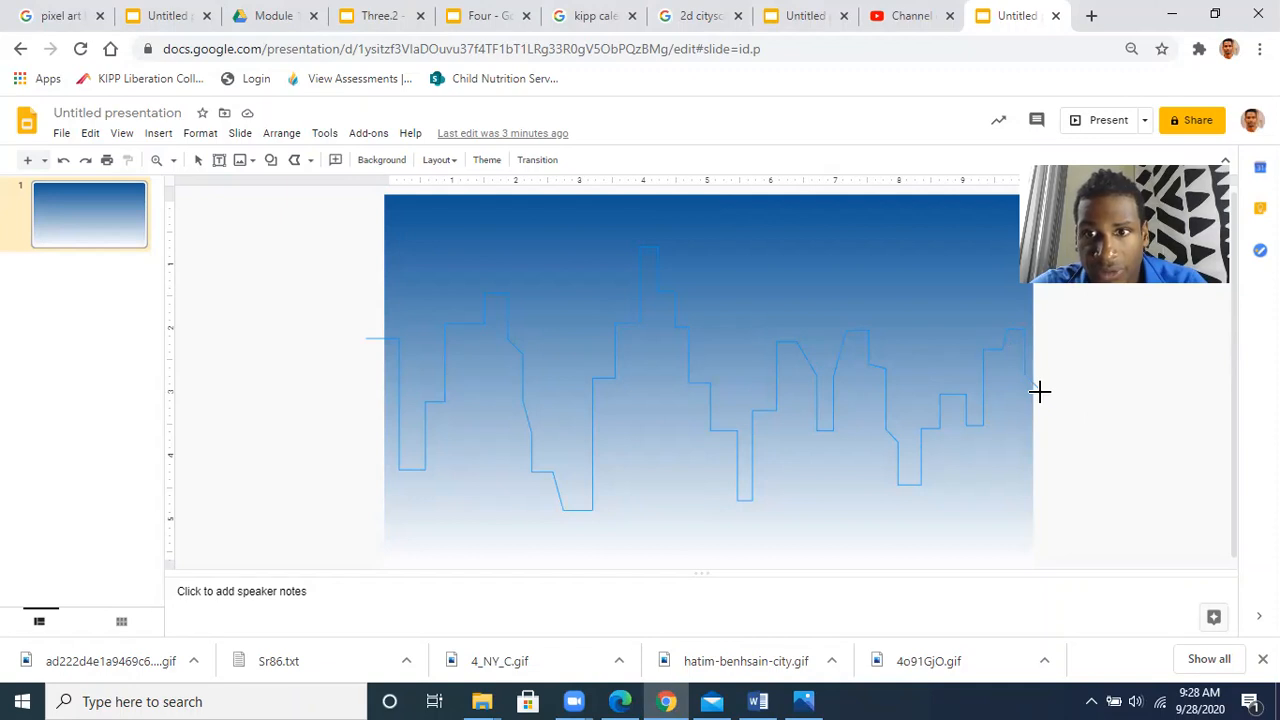
pyautogui.click(1040, 391)
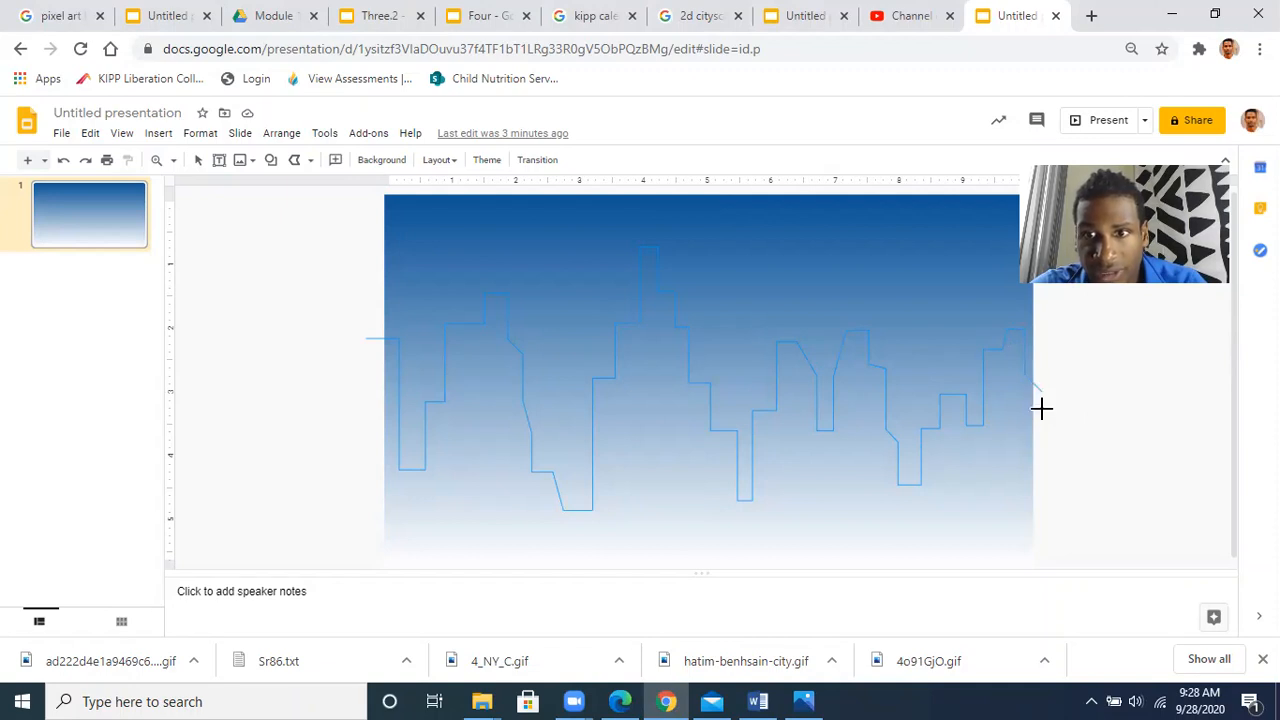
# - Close the skyline shape by running its outline along the slide's bottom edge and back up to the starting point
pyautogui.click(1047, 556)
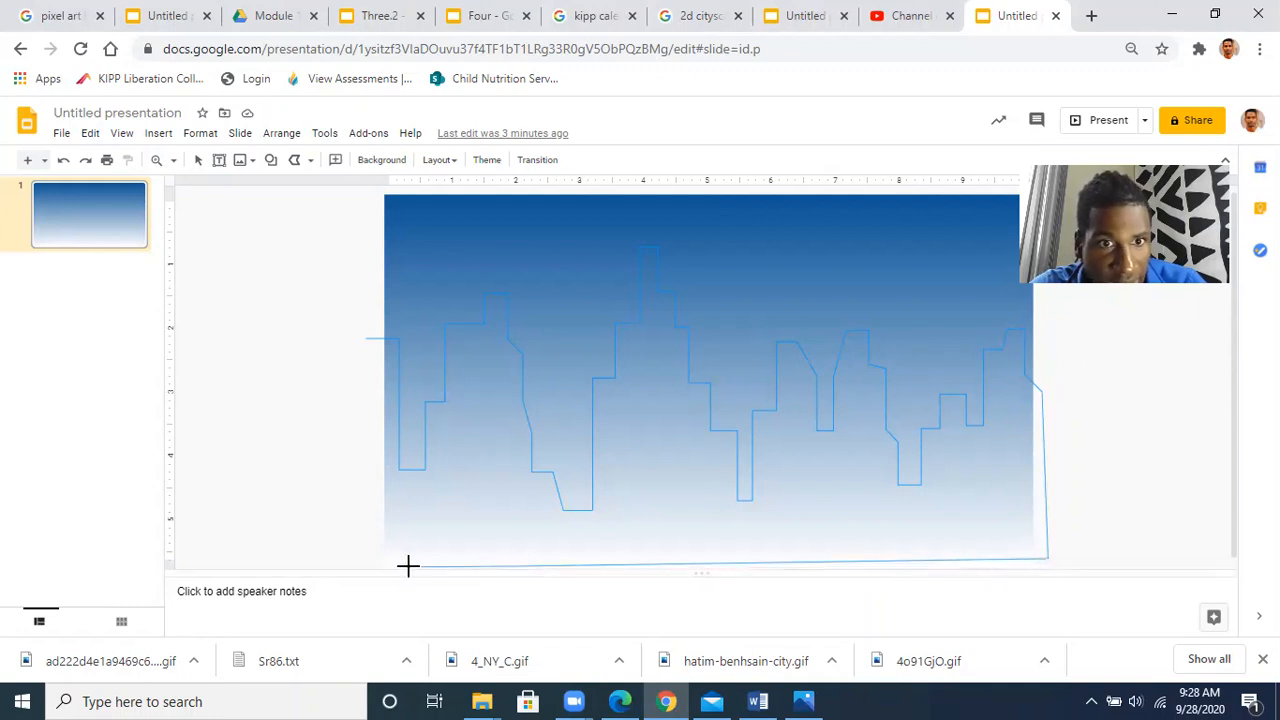
pyautogui.click(368, 564)
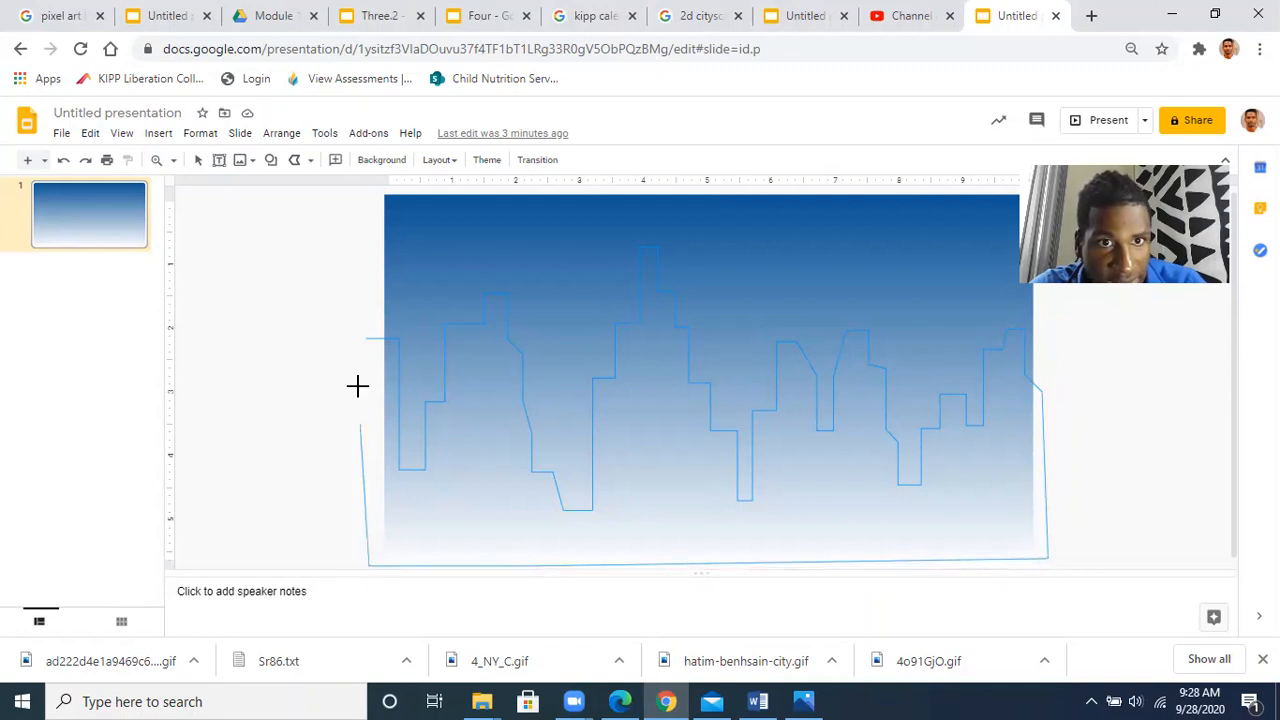
pyautogui.click(365, 340)
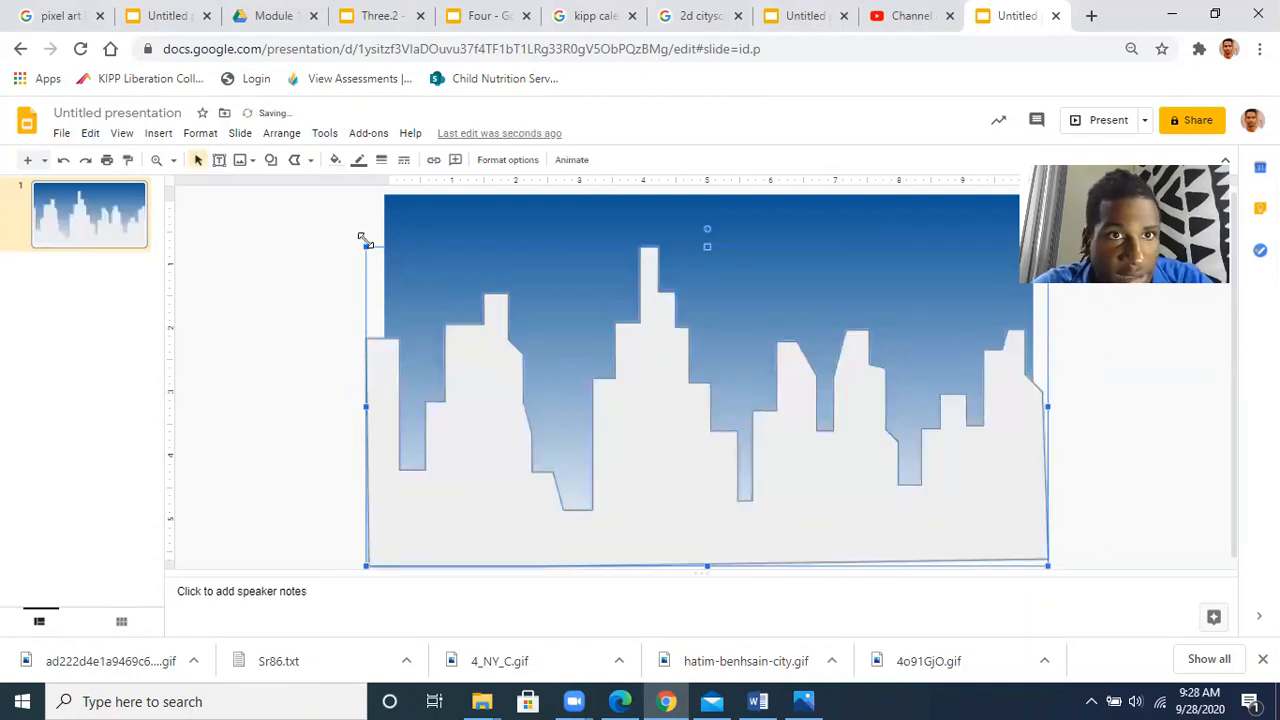
# - Fill the skyline shape with solid light gray and make its border transparent
pyautogui.click(337, 166)
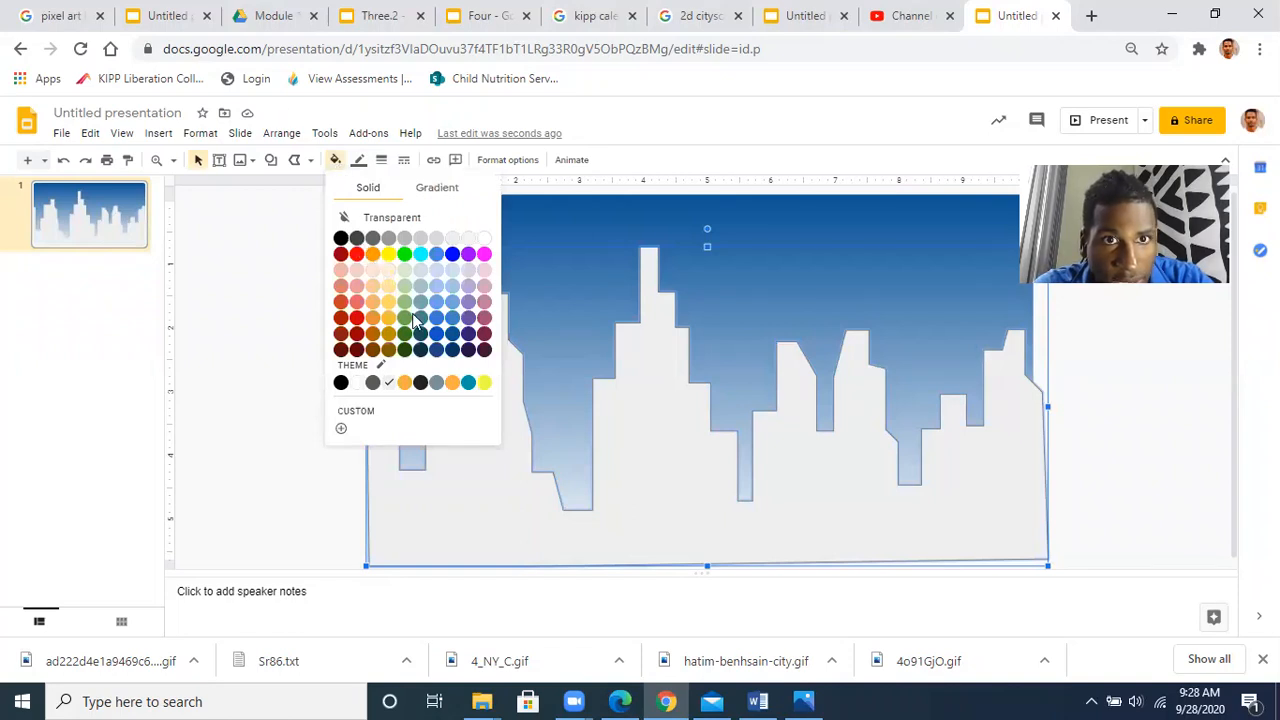
pyautogui.click(438, 240)
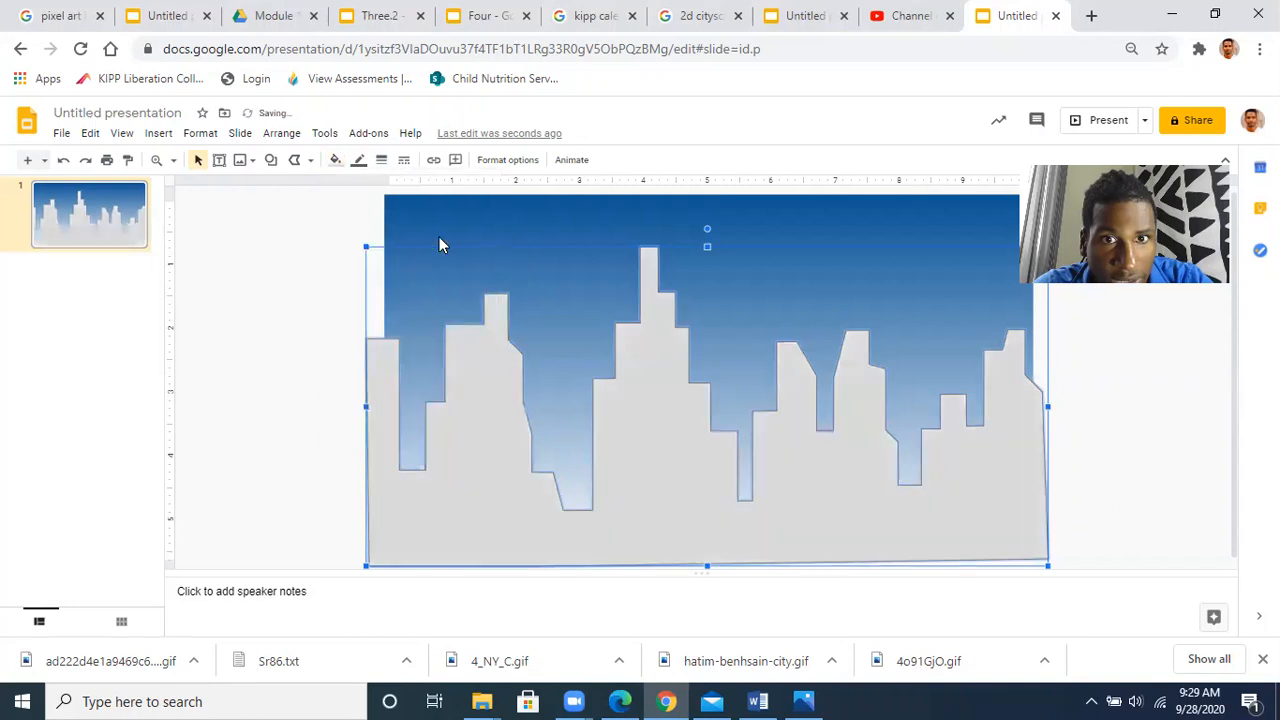
pyautogui.click(361, 166)
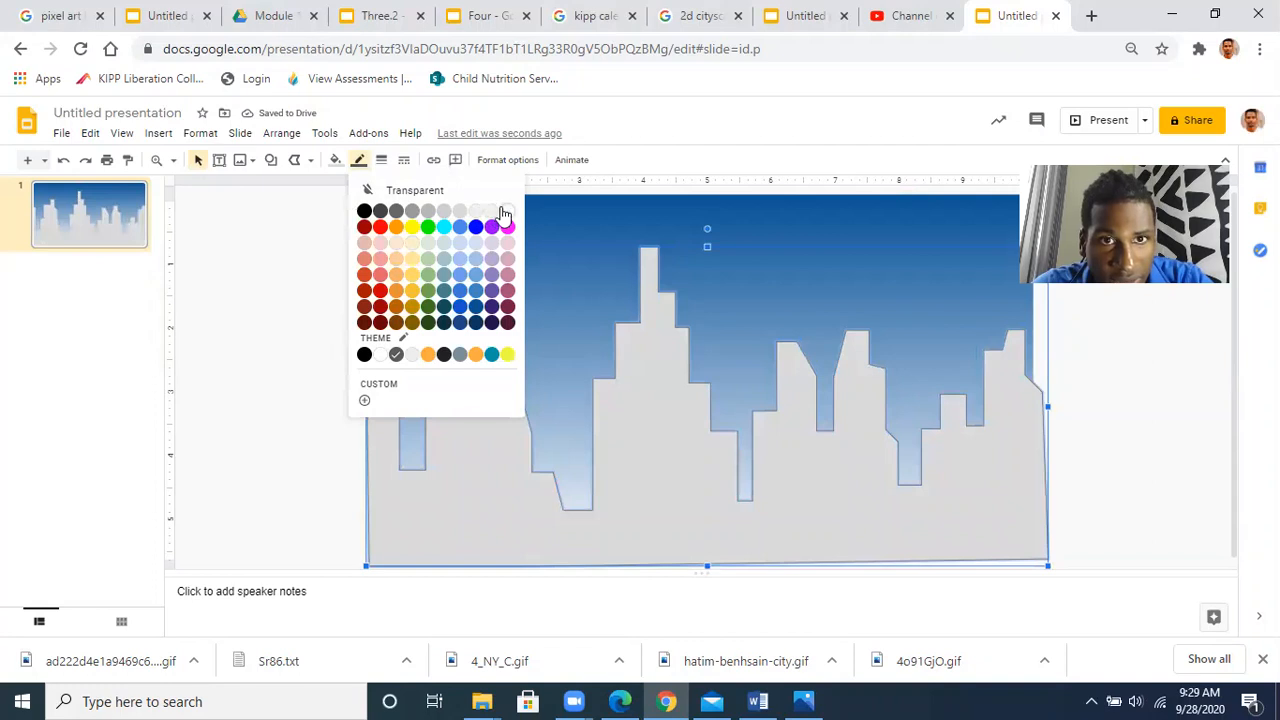
pyautogui.click(425, 189)
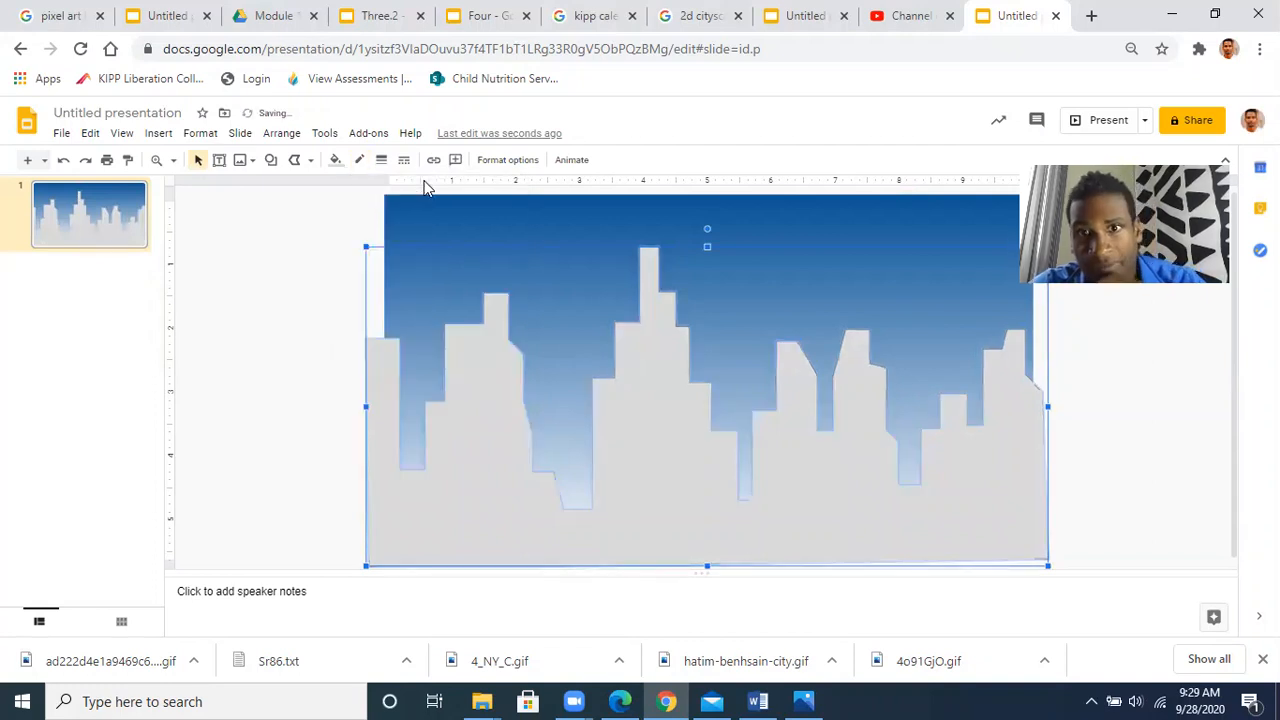
pyautogui.click(333, 164)
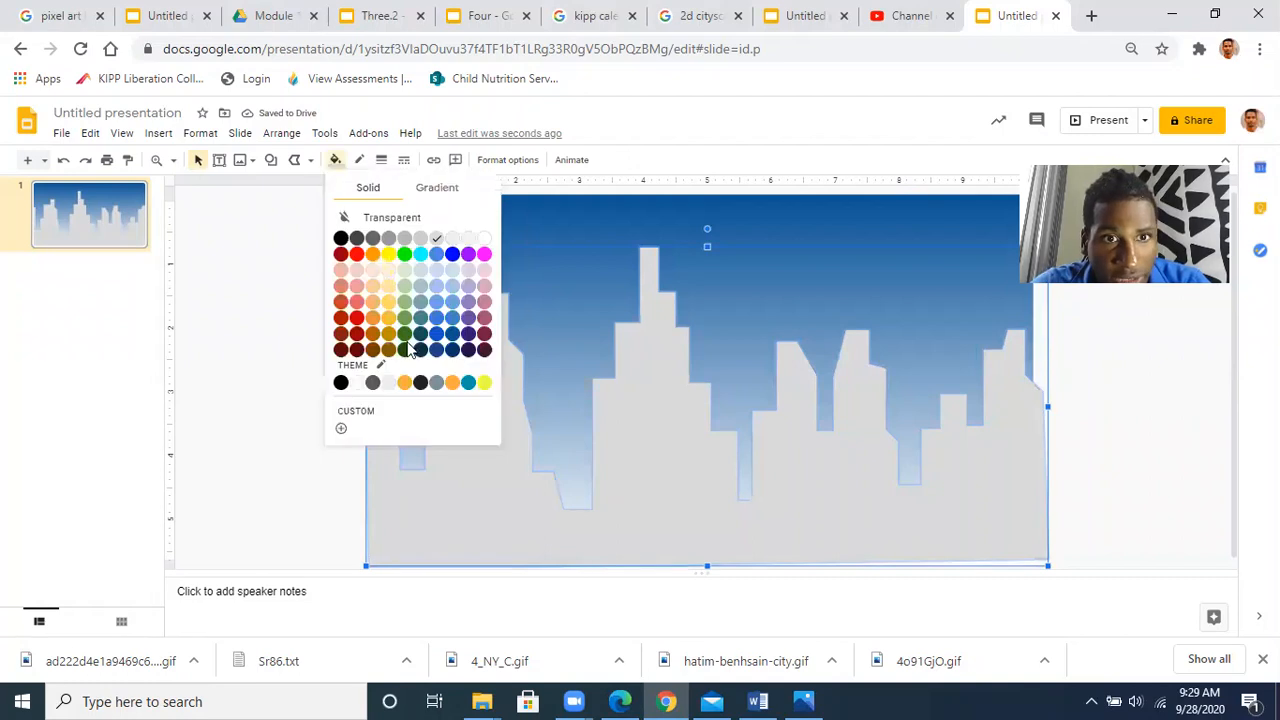
pyautogui.click(341, 431)
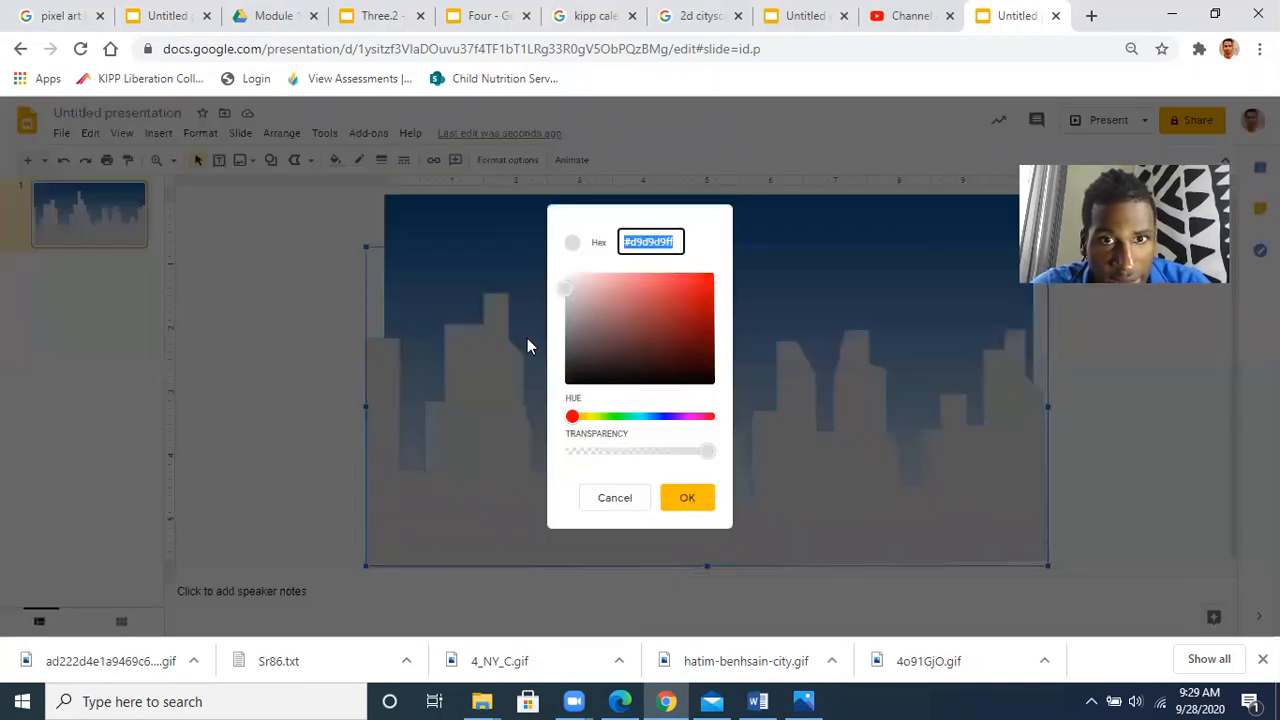
pyautogui.click(612, 497)
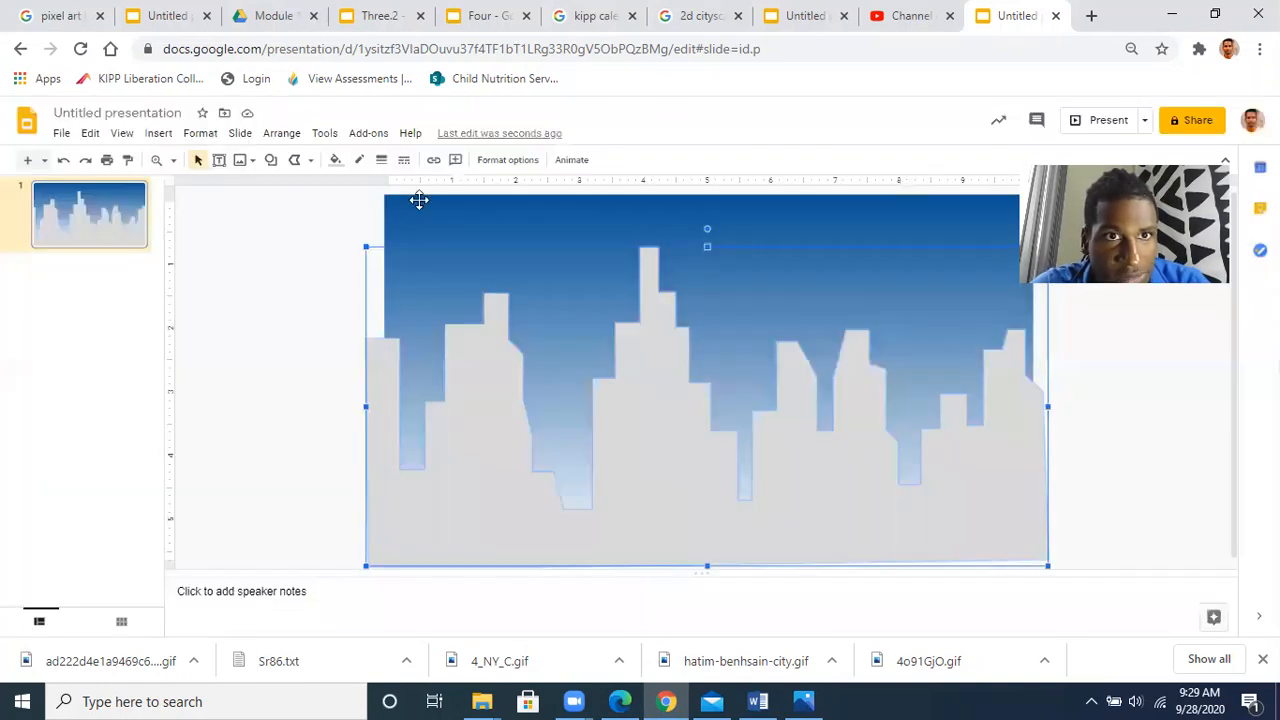
# - Apply a custom linear 90° gradient fill to the skyline, changing the end stop to light gray
pyautogui.click(335, 161)
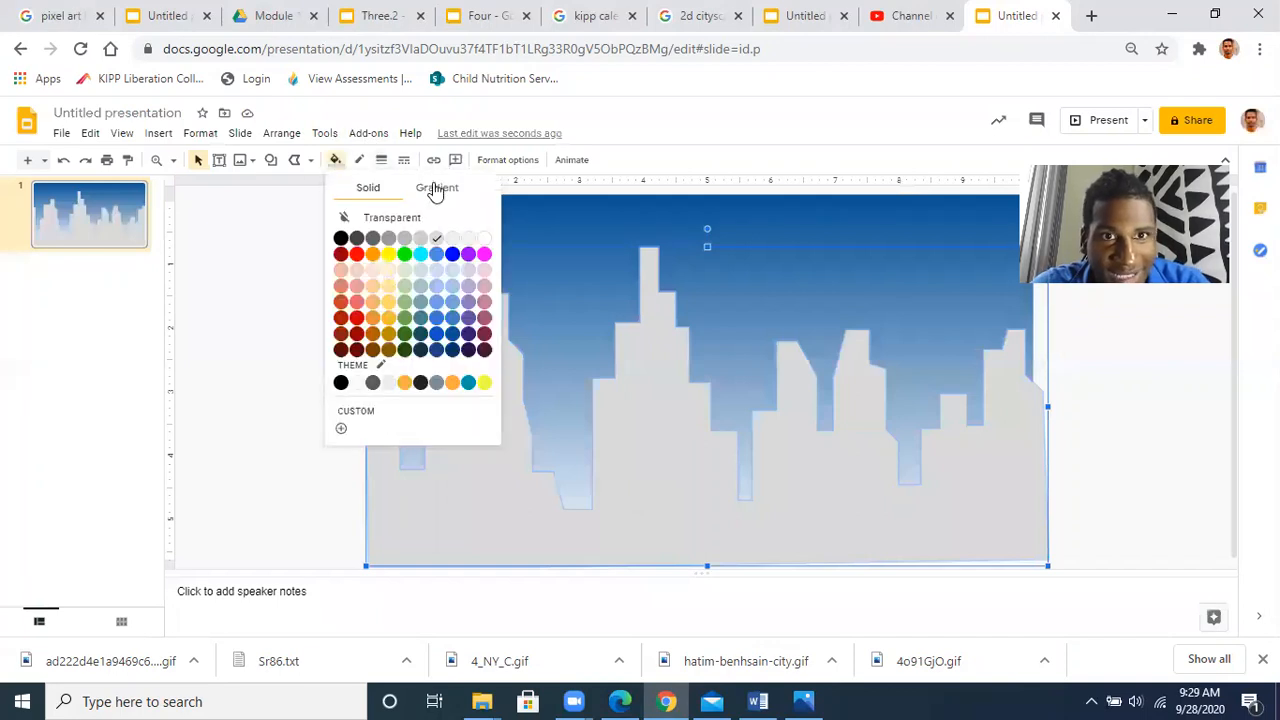
pyautogui.click(436, 189)
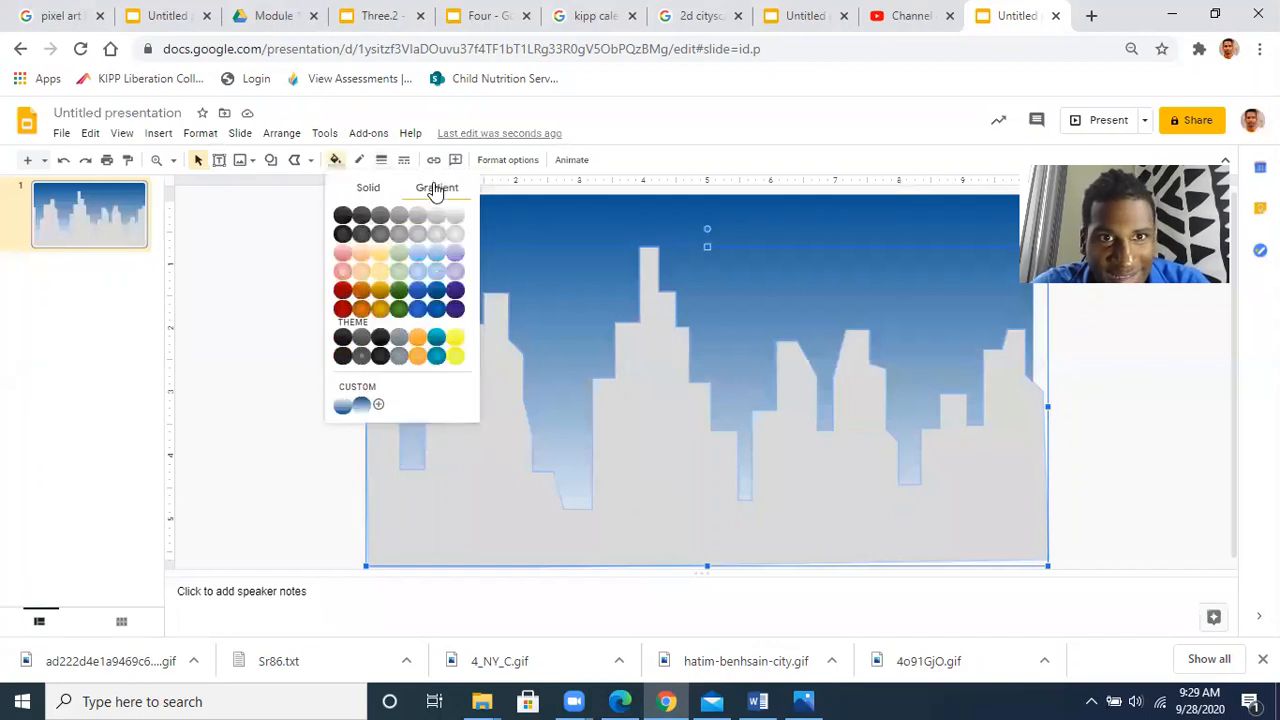
pyautogui.click(379, 406)
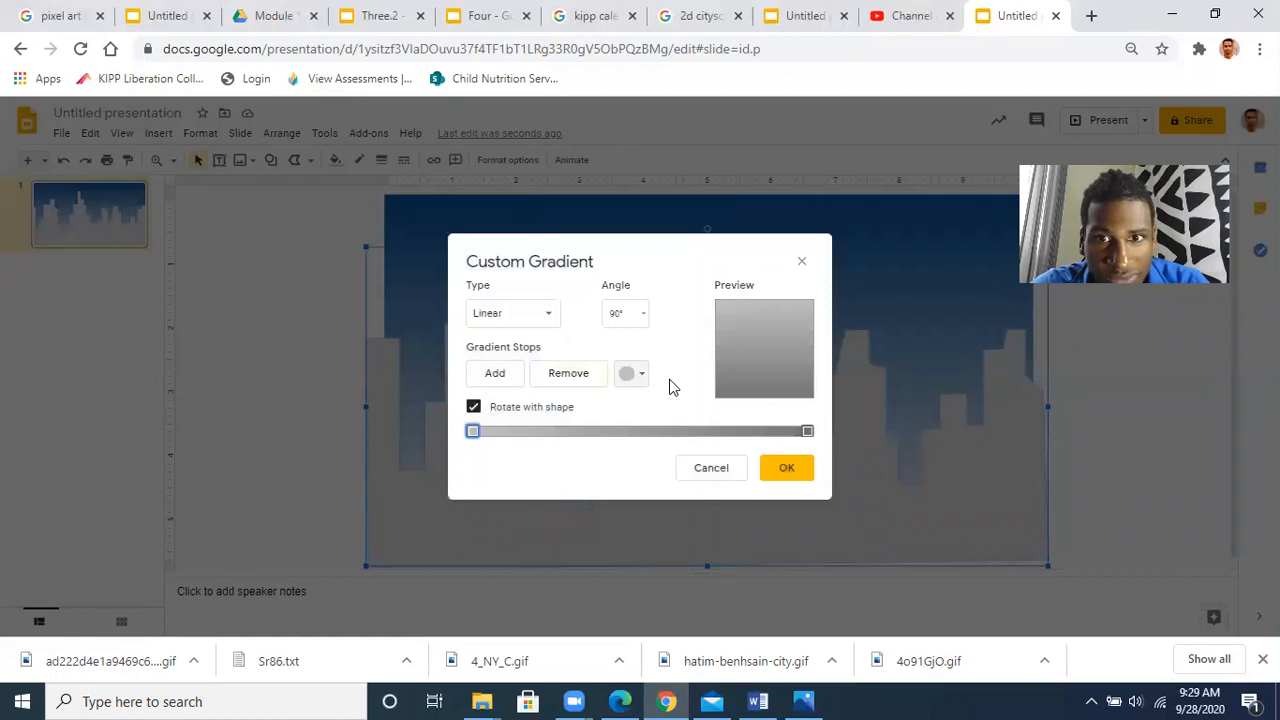
pyautogui.click(807, 431)
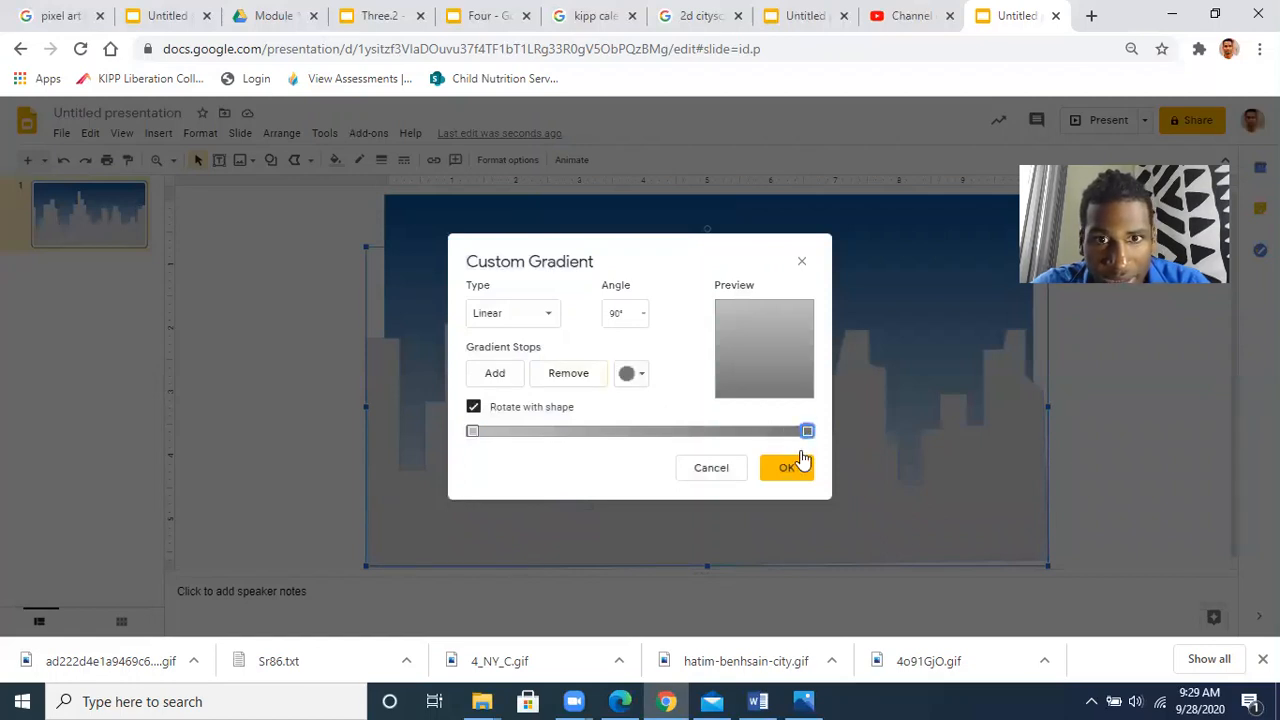
pyautogui.click(630, 373)
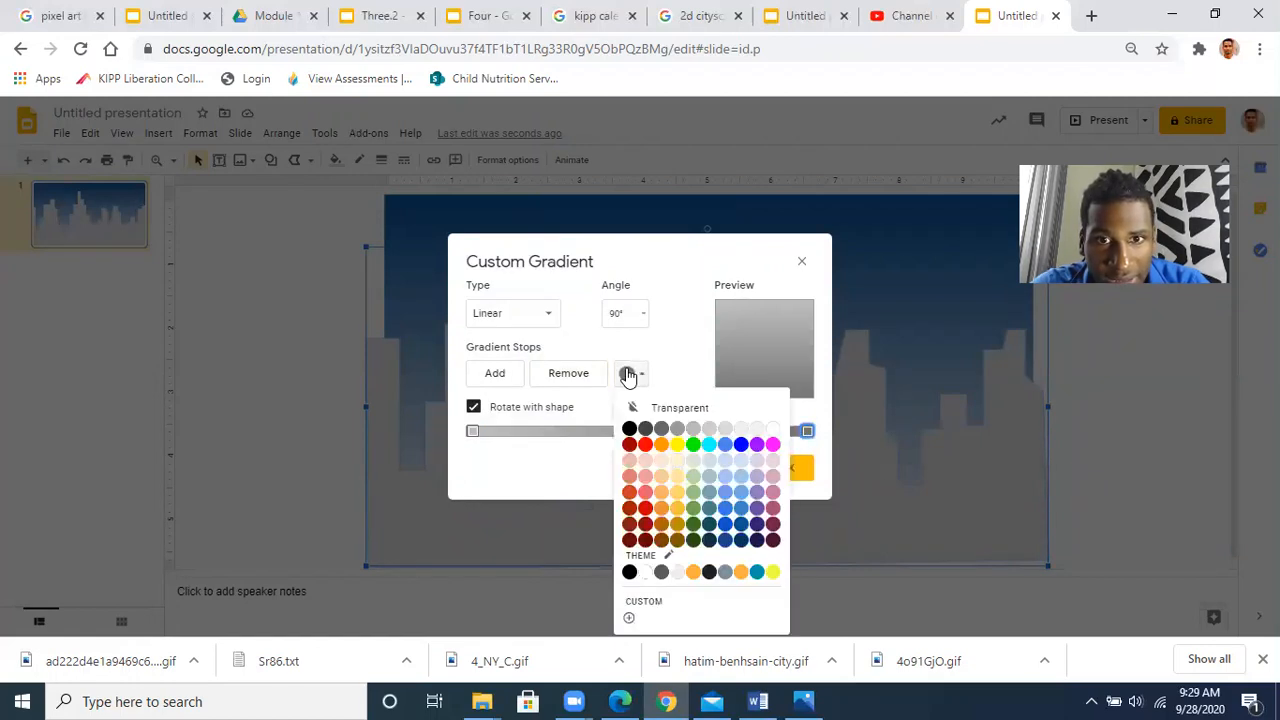
pyautogui.click(724, 429)
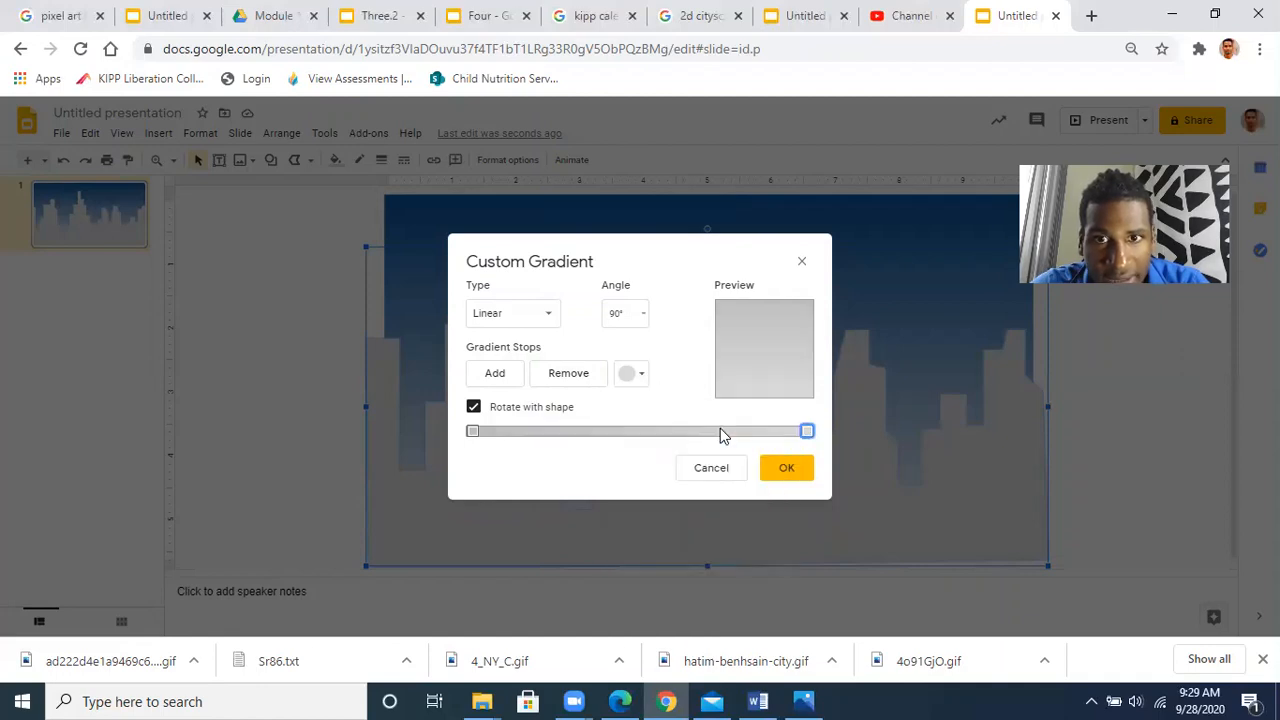
pyautogui.click(783, 470)
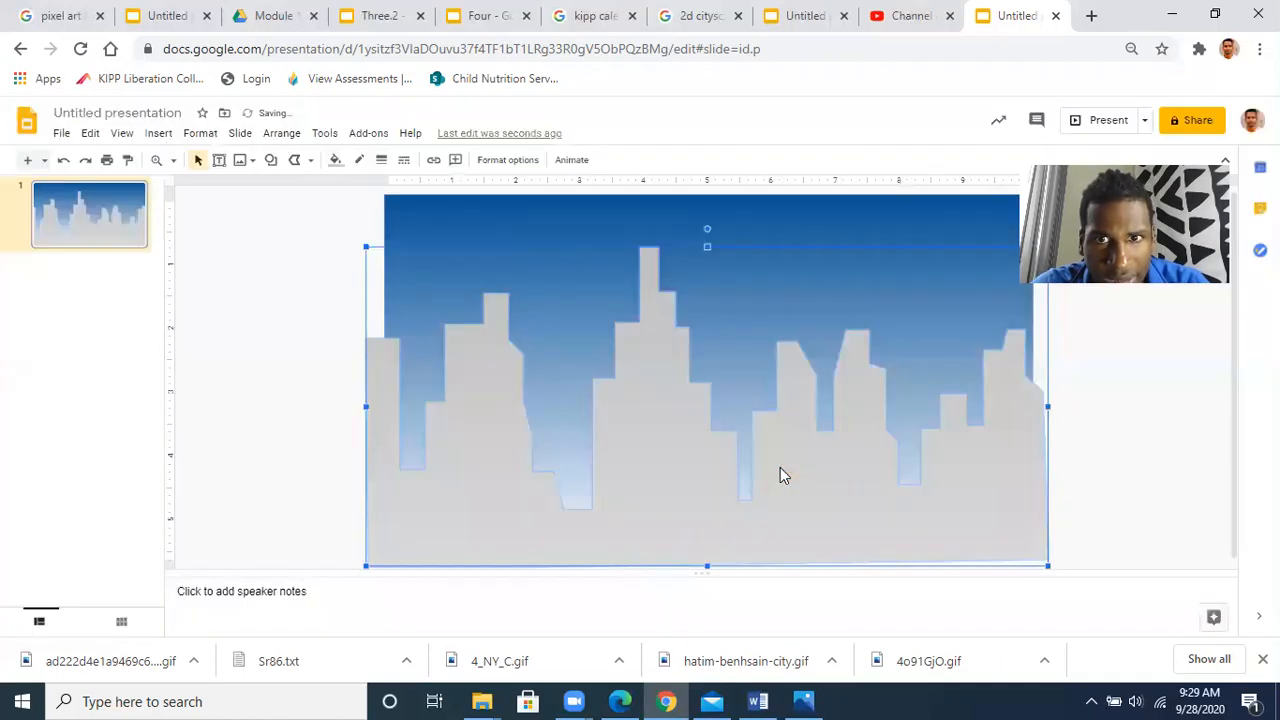
# - Apply another custom linear 90° gradient to the skyline, changing its start stop to a slightly darker gray
pyautogui.click(335, 166)
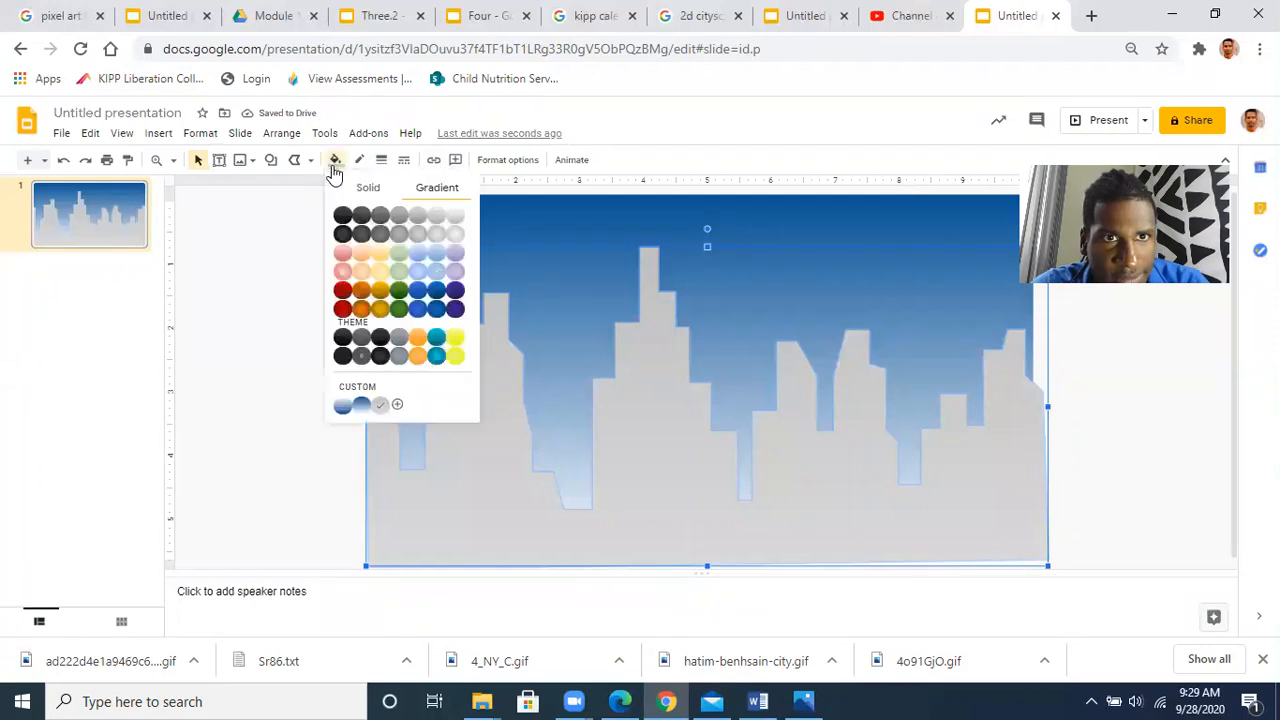
pyautogui.click(398, 407)
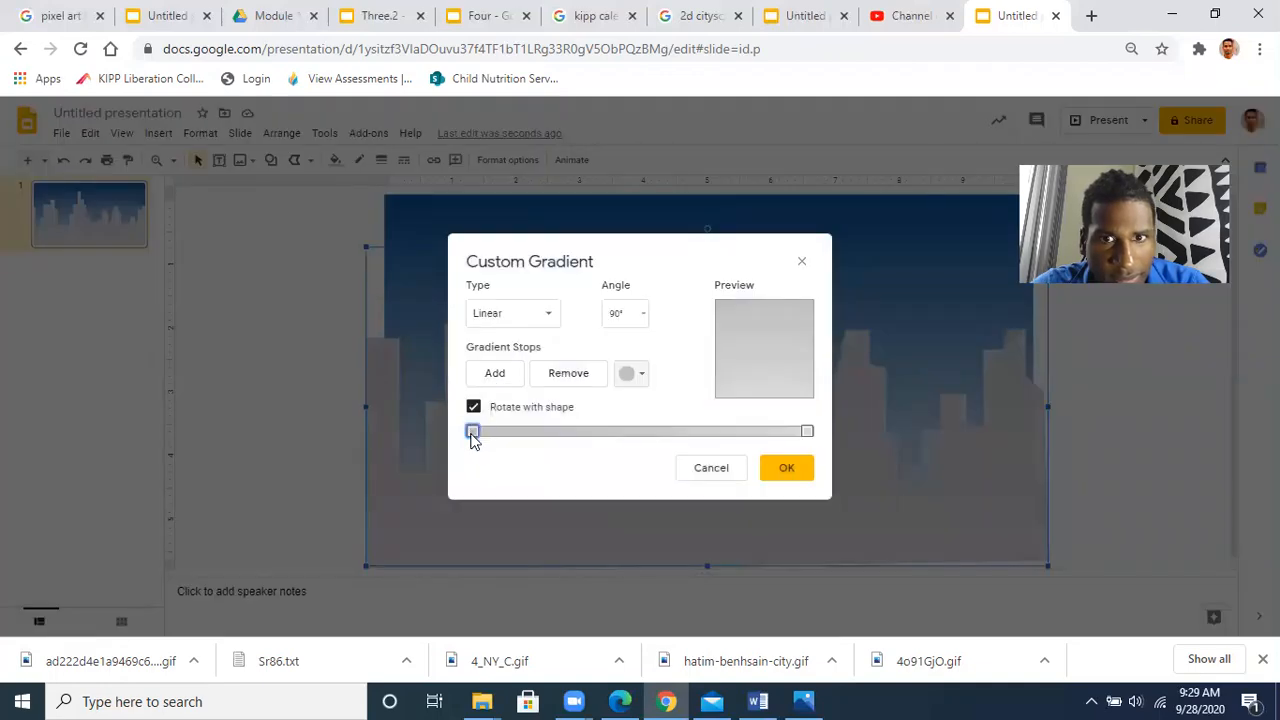
pyautogui.click(627, 373)
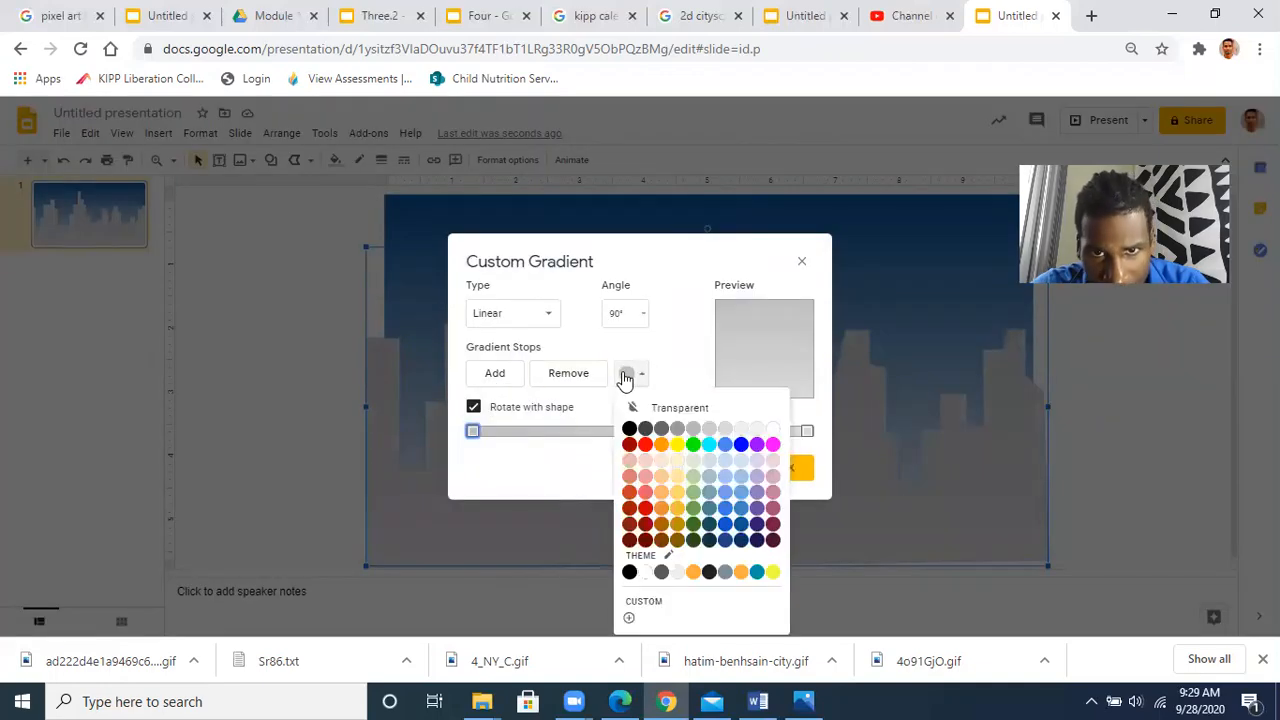
pyautogui.click(690, 430)
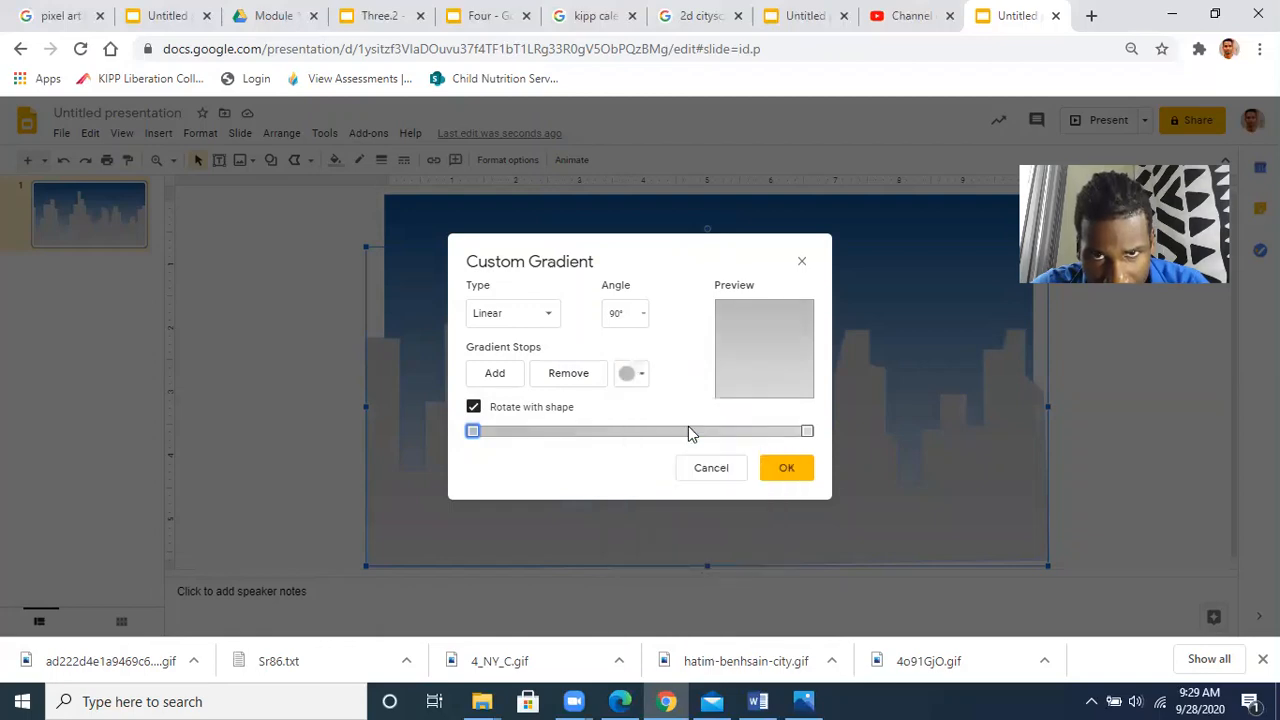
pyautogui.click(786, 468)
pyautogui.click(322, 432)
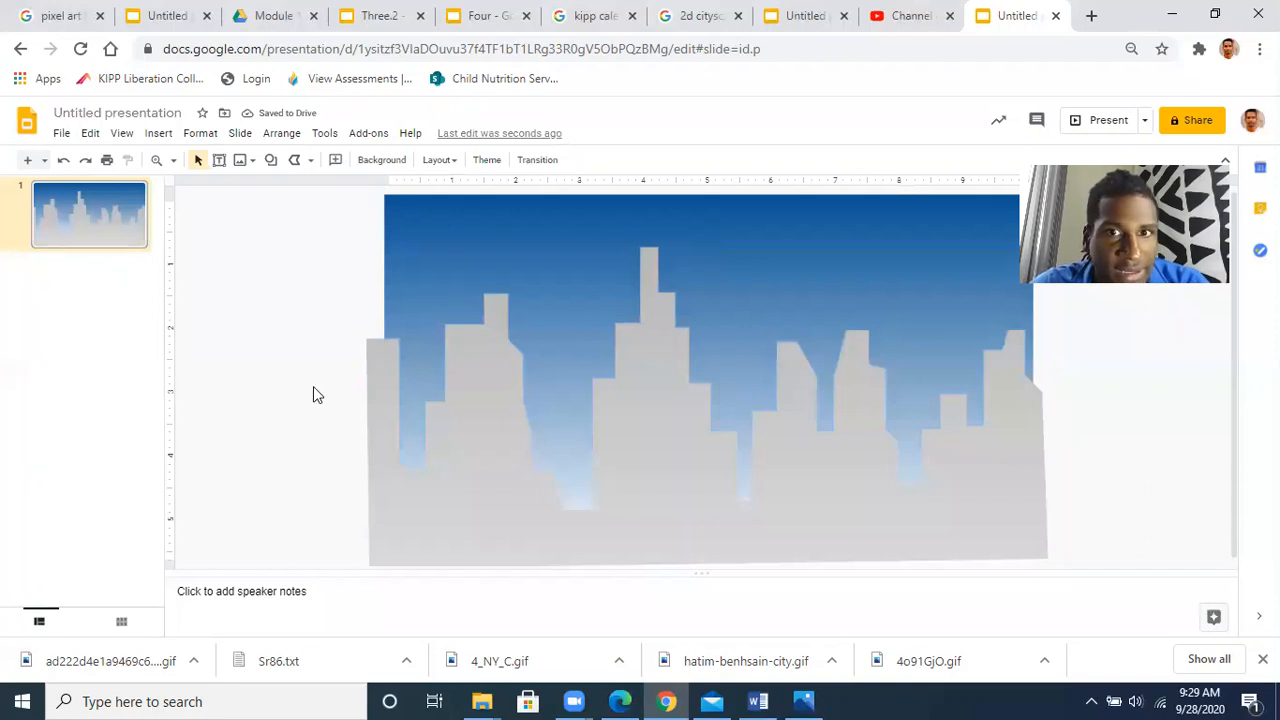
# - Duplicate the skyline shape, offset the copy down from the original, and flip it horizontally
pyautogui.click(469, 403)
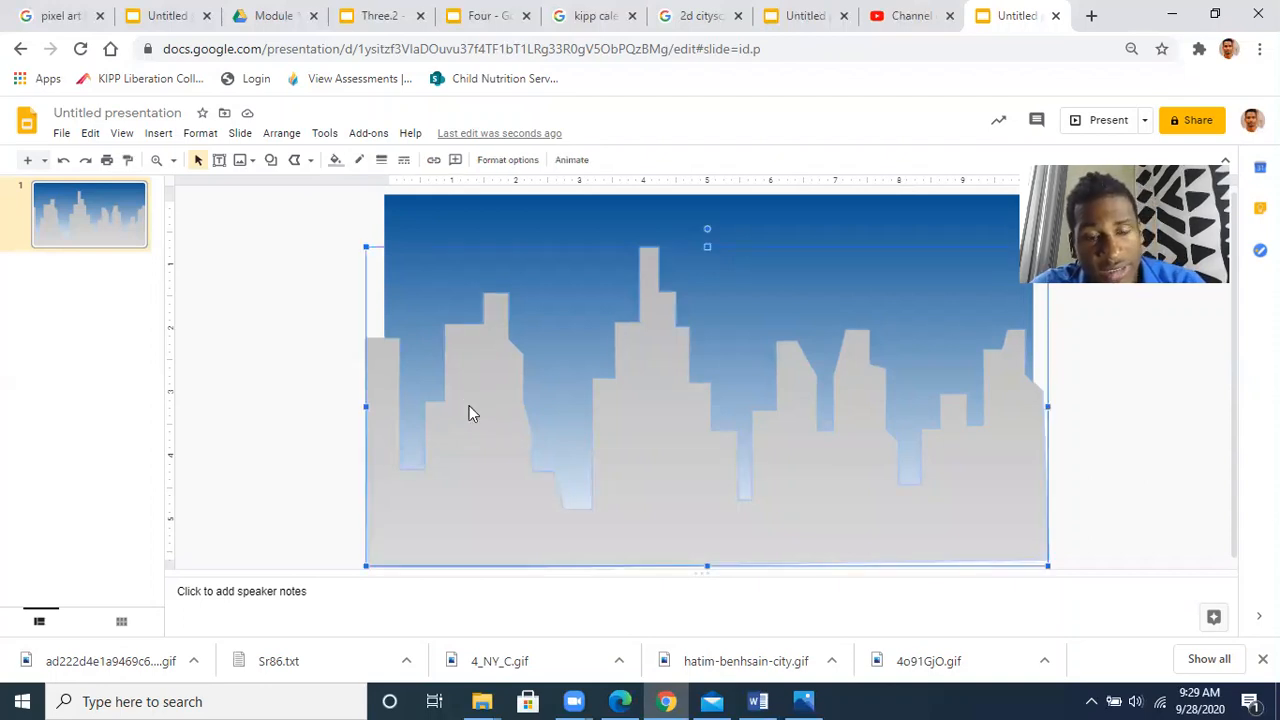
pyautogui.hotkey('ctrl', 'v')
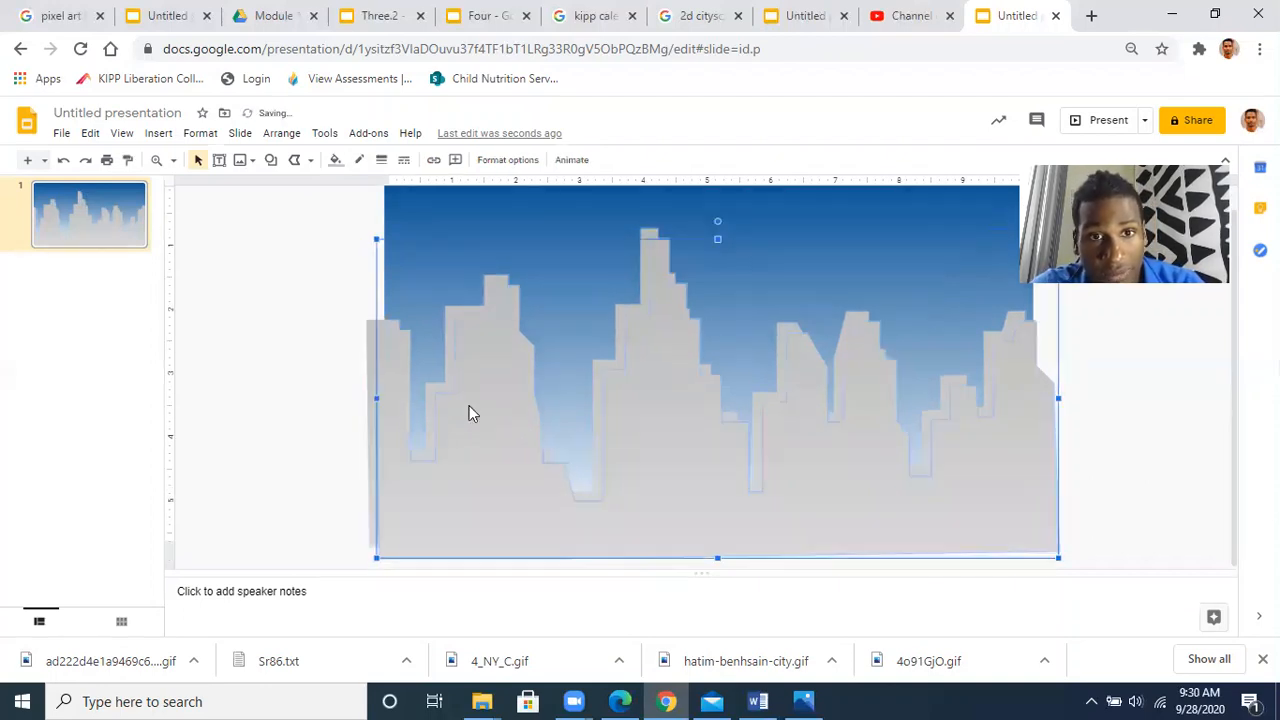
pyautogui.moveTo(485, 382); pyautogui.dragTo(522, 412)
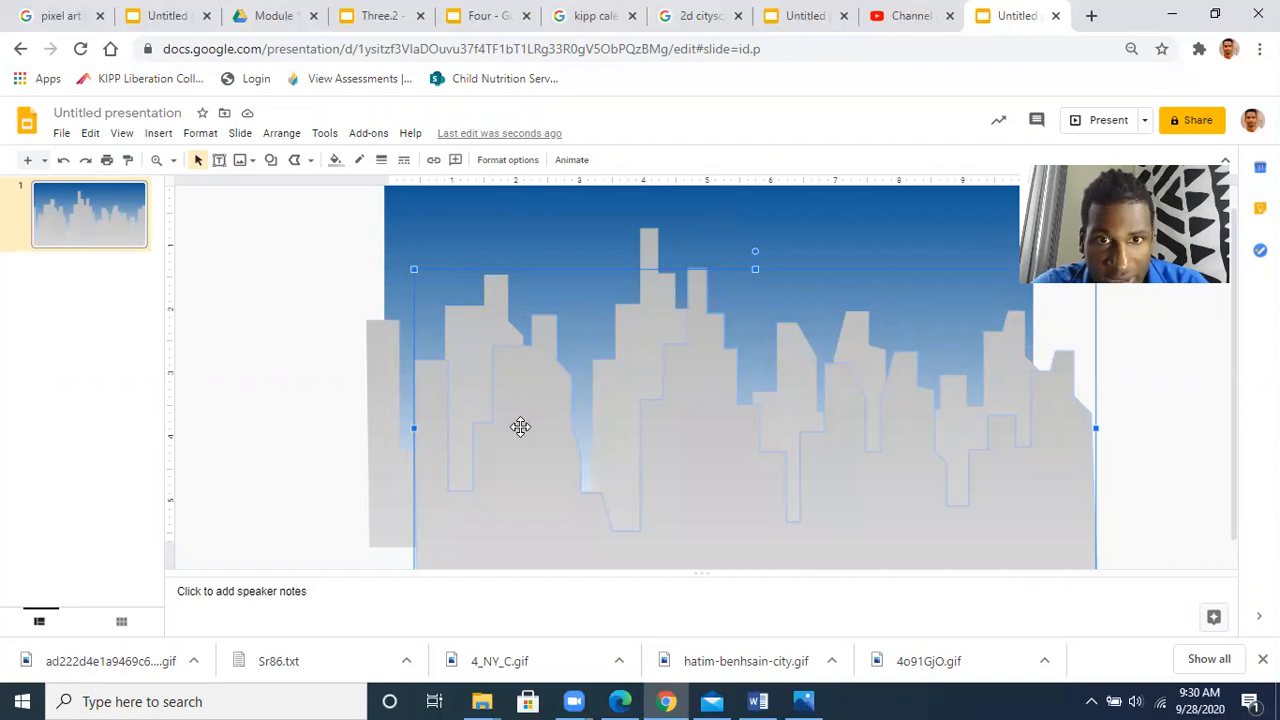
pyautogui.rightClick(520, 430)
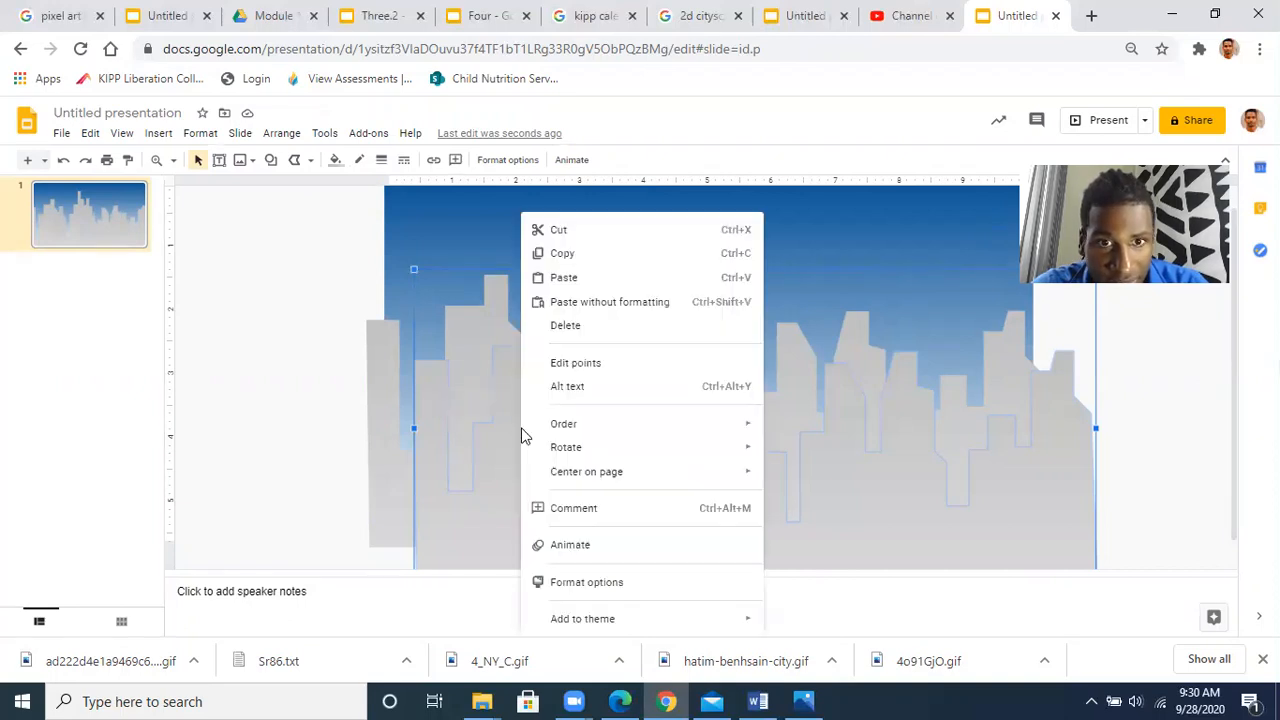
pyautogui.moveTo(554, 449)
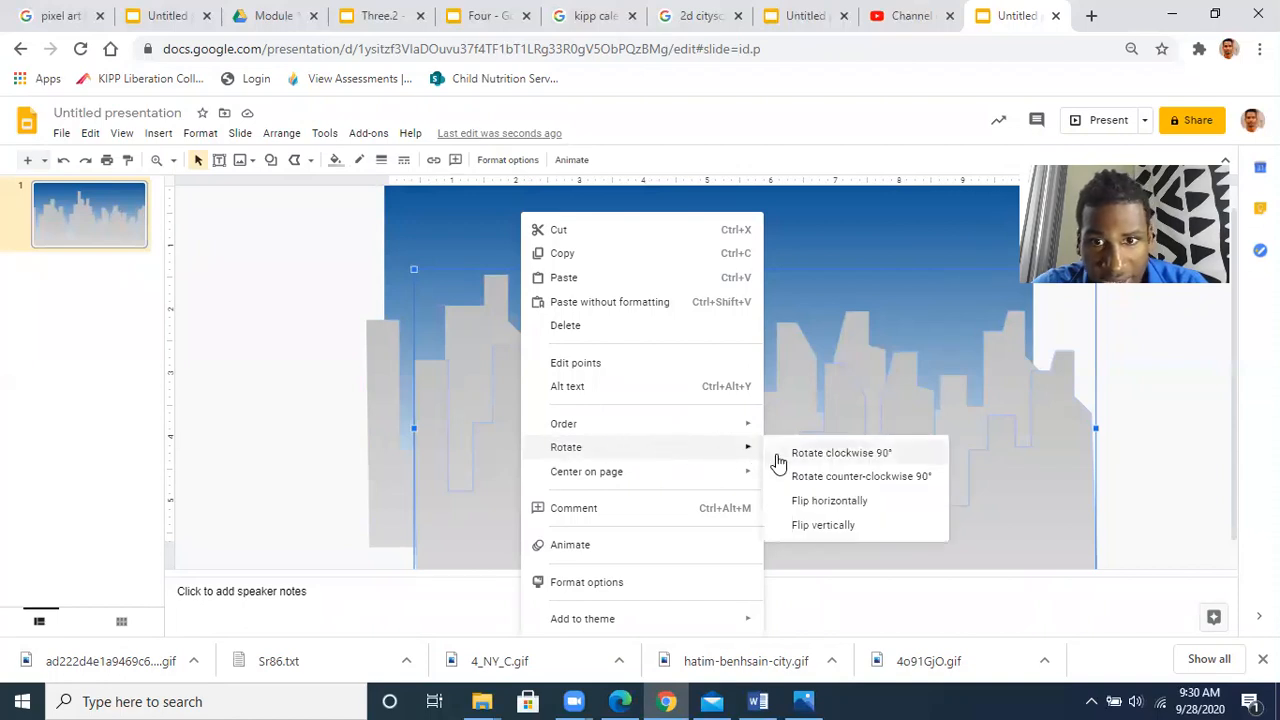
pyautogui.click(852, 503)
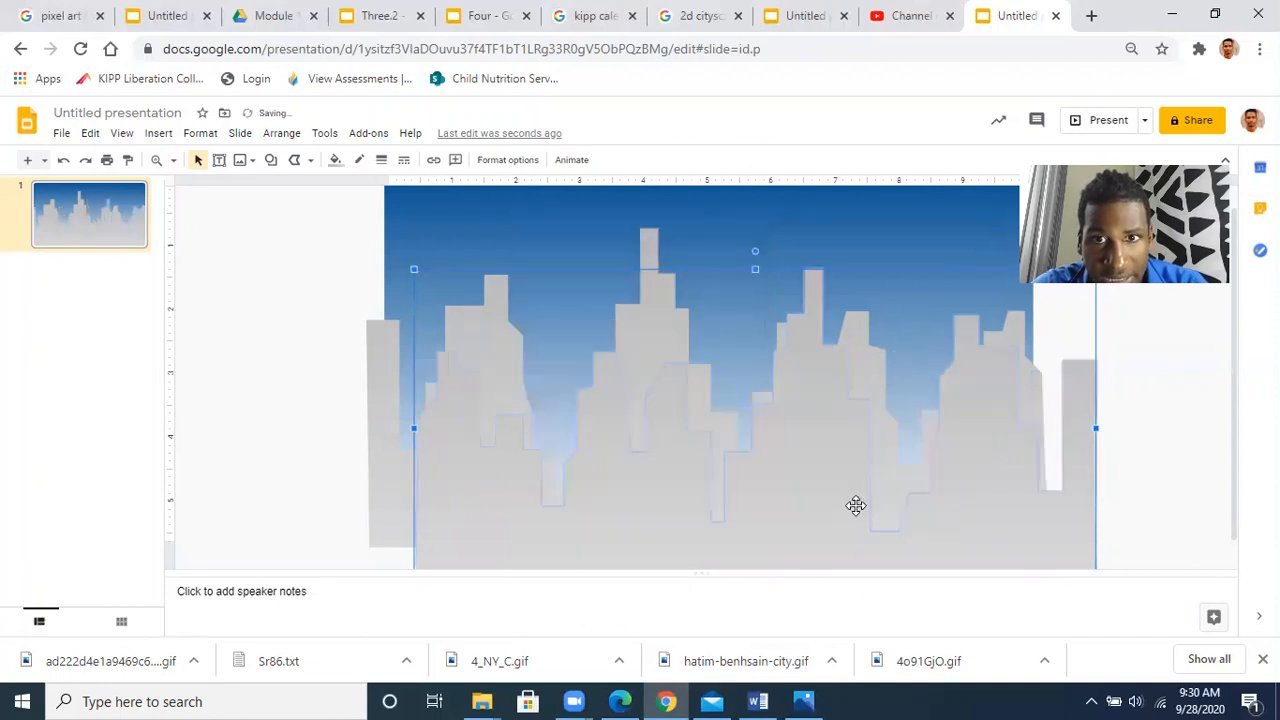
# - Squash the flipped skyline to roughly half its height and align it over the base of the original skyline
pyautogui.click(784, 473)
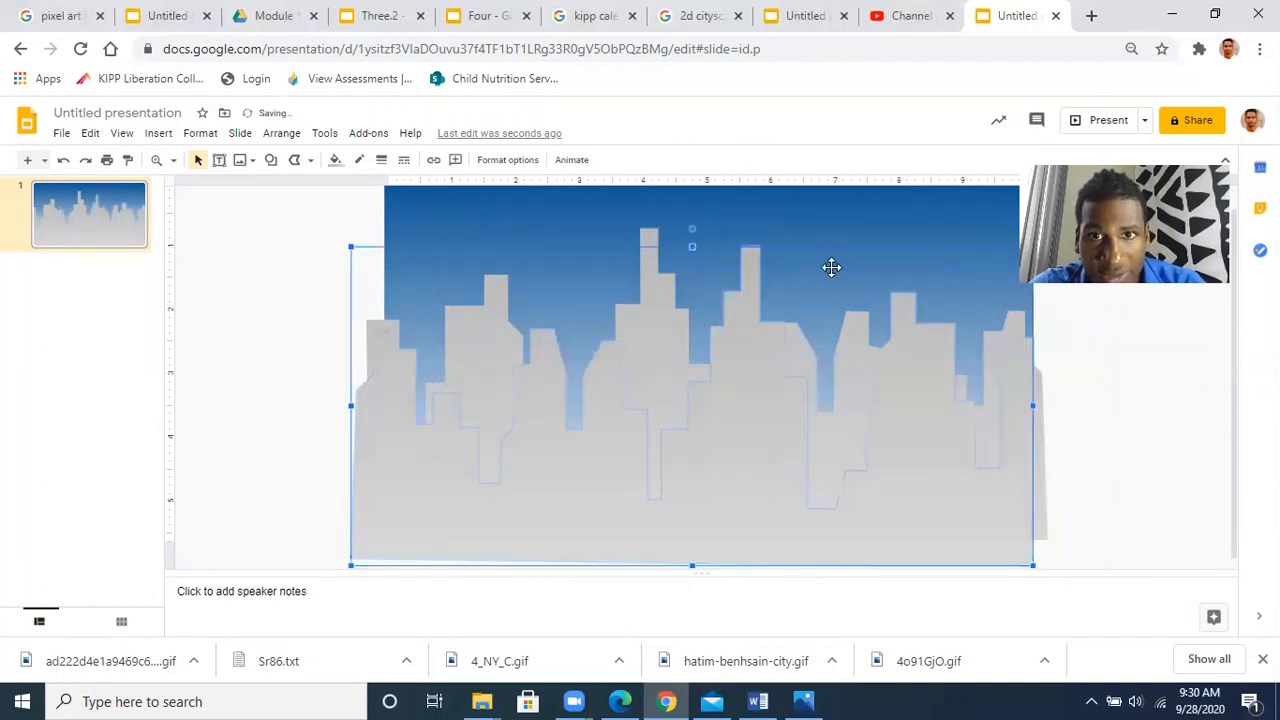
pyautogui.moveTo(692, 247); pyautogui.dragTo(691, 344)
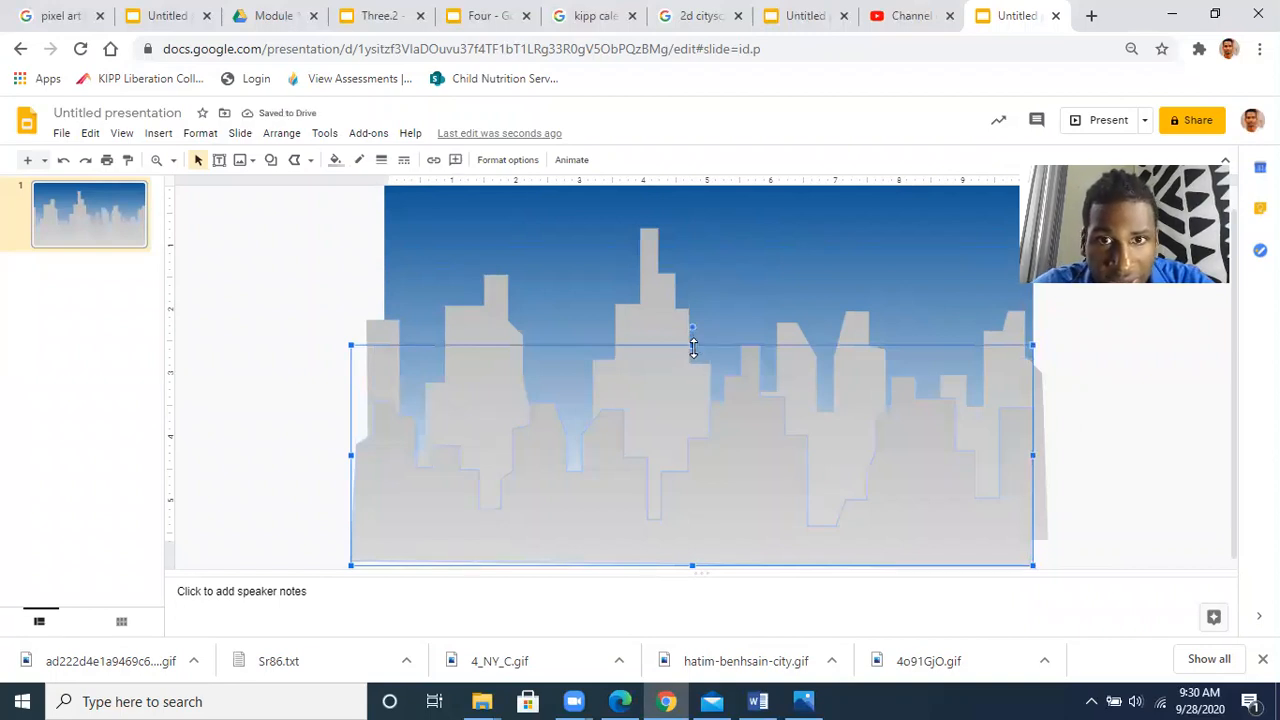
pyautogui.moveTo(691, 345); pyautogui.dragTo(697, 386)
pyautogui.moveTo(758, 510)
pyautogui.mouseDown()
pyautogui.moveTo(754, 489)
pyautogui.moveTo(771, 488)
pyautogui.mouseUp()
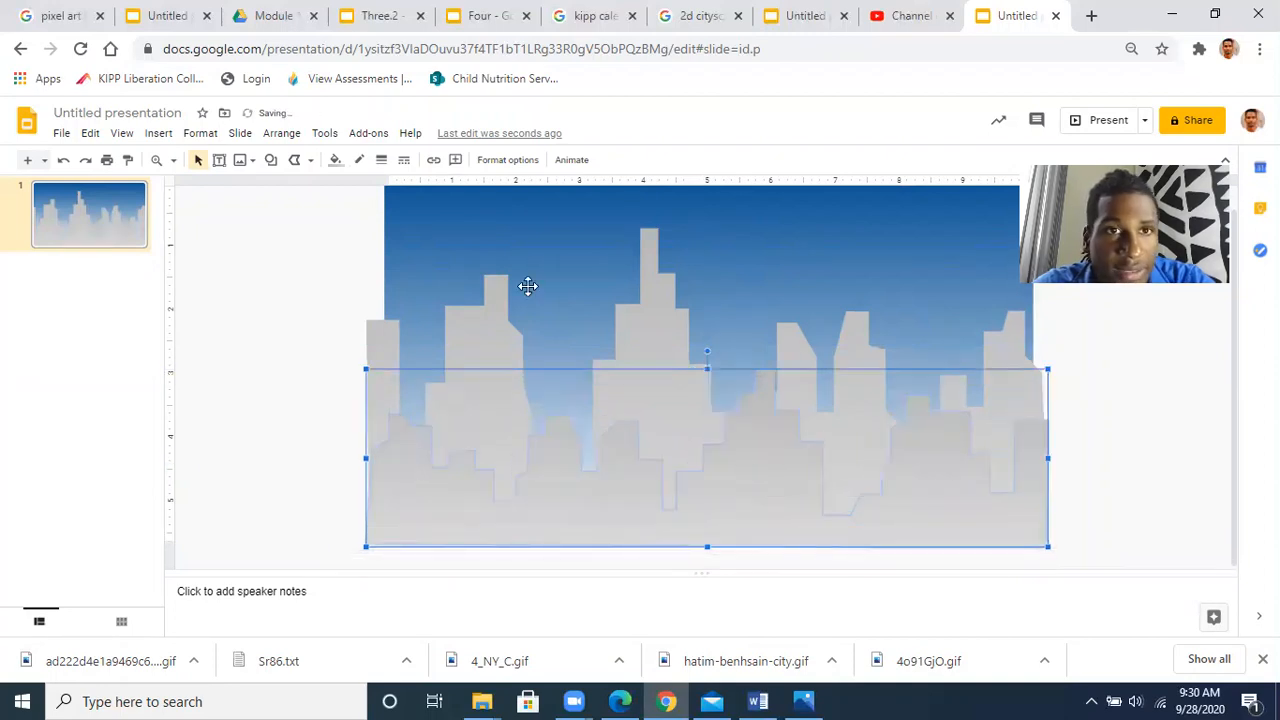
# - Fill the shorter front skyline with a solid medium gray, darker than the skyline behind it
pyautogui.click(335, 160)
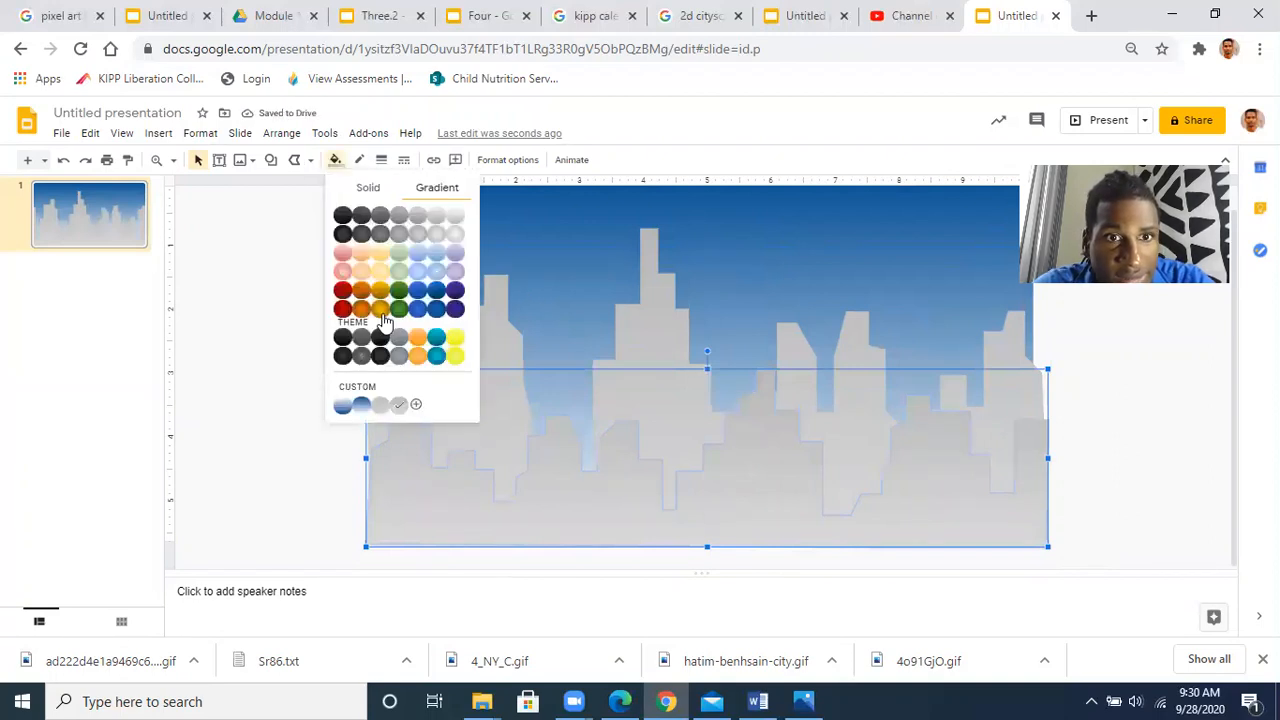
pyautogui.click(367, 196)
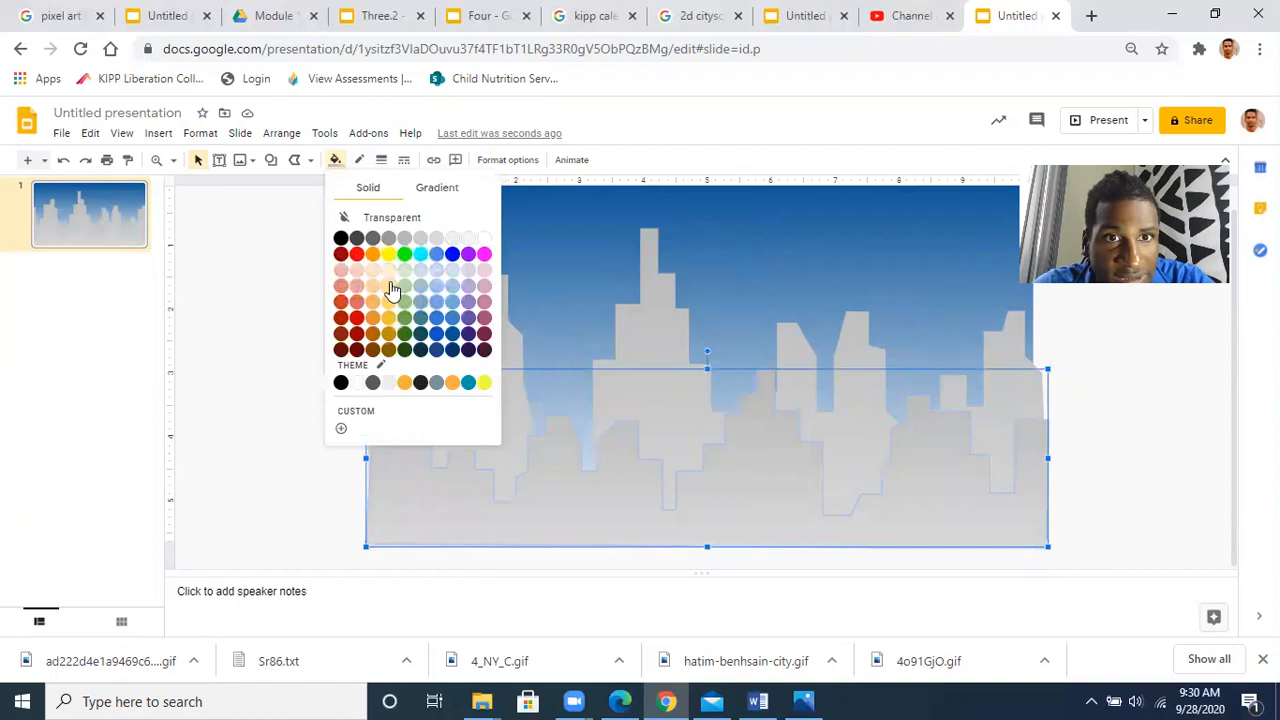
pyautogui.click(402, 238)
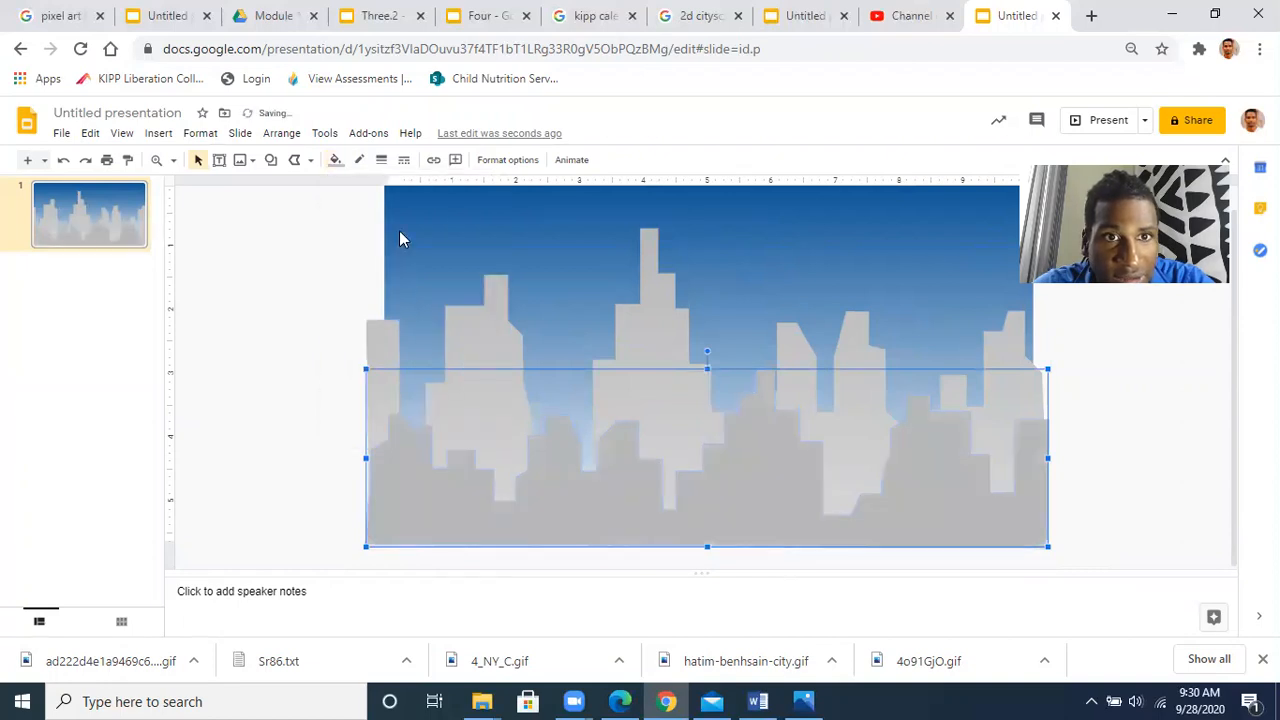
pyautogui.click(330, 276)
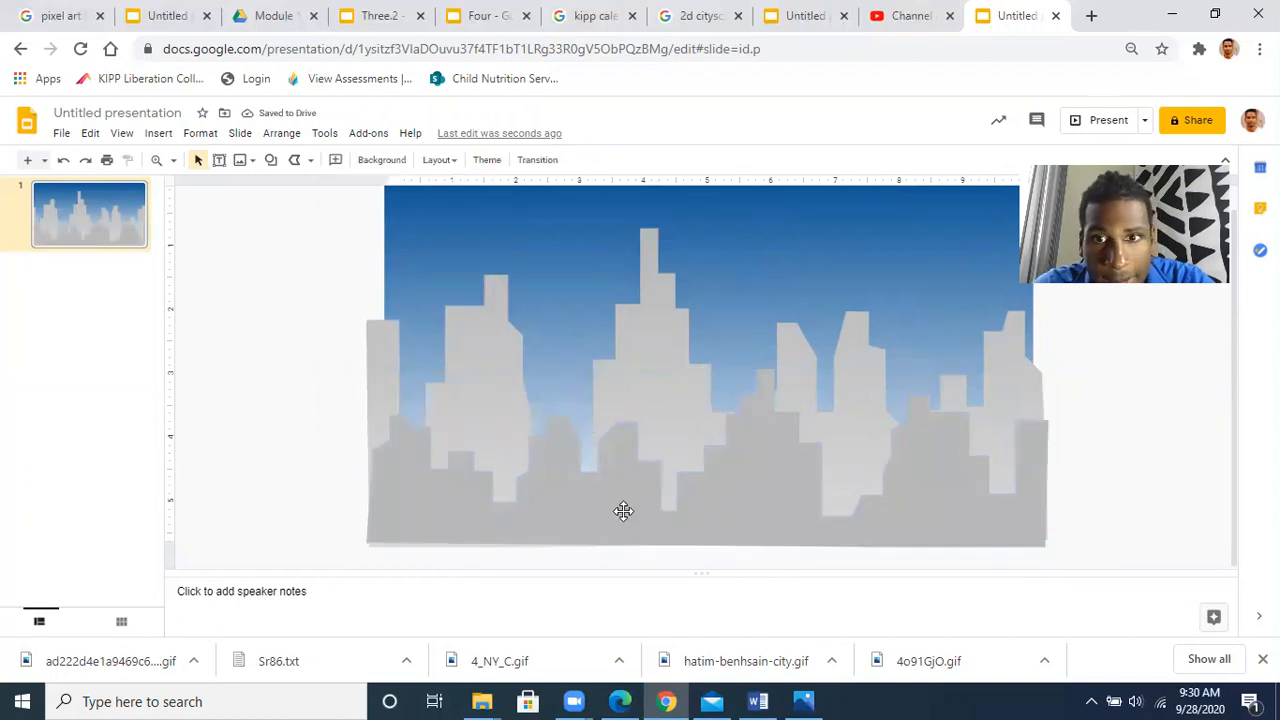
# - Move the darker front skyline up slightly so its base sits just above the bottom of the back skyline
pyautogui.moveTo(623, 511); pyautogui.dragTo(623, 501)
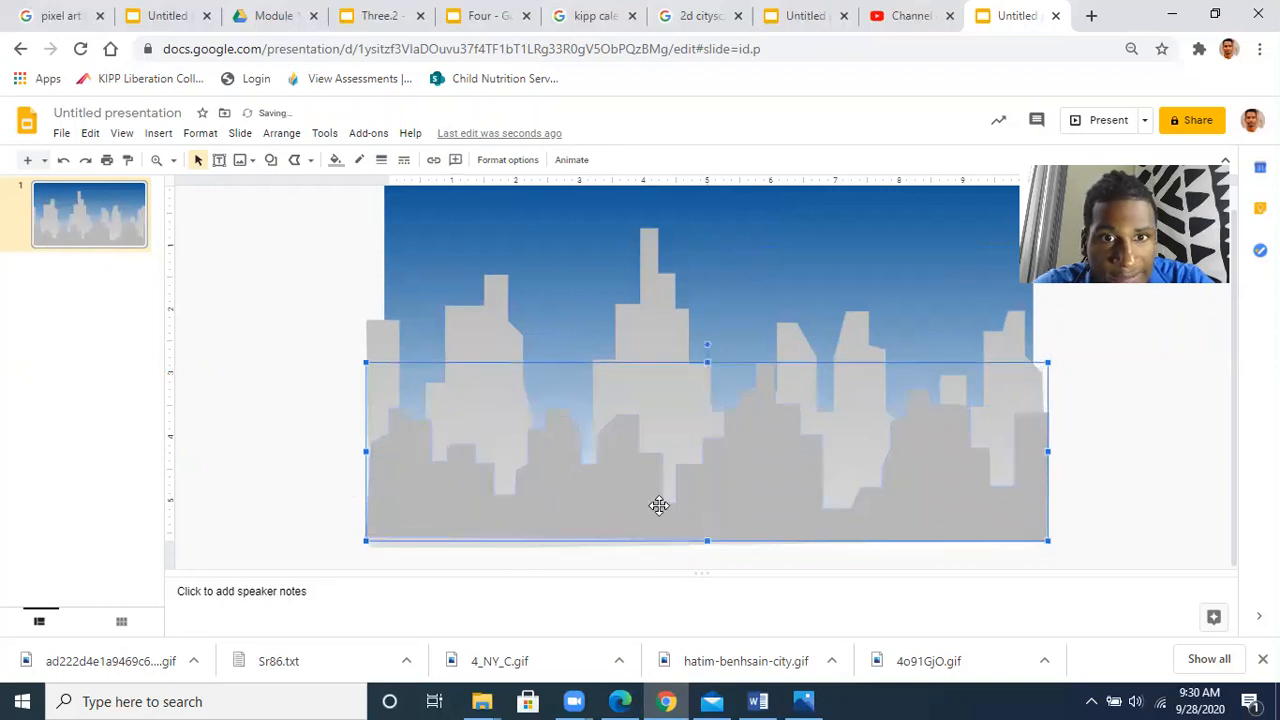
pyautogui.moveTo(640, 517); pyautogui.dragTo(641, 509)
pyautogui.click(303, 460)
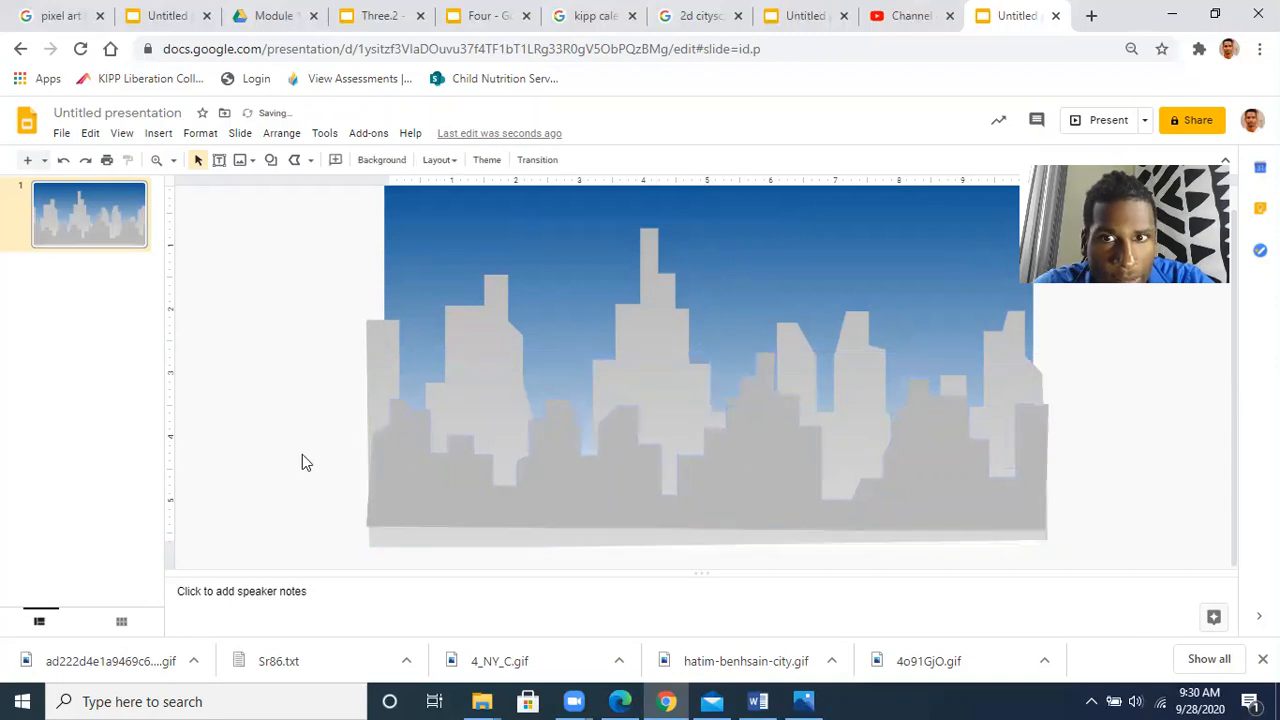